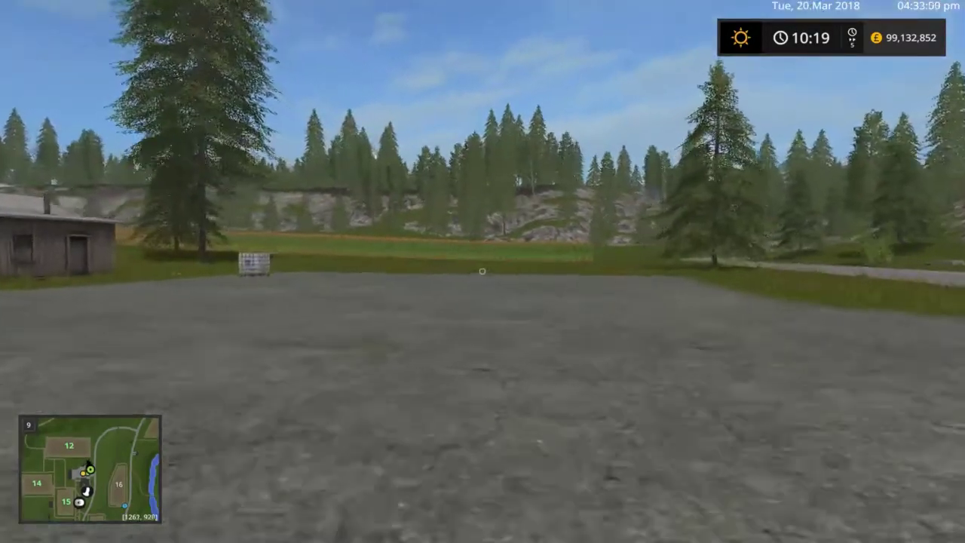
Walk across the farmyard to the parked planter and examine its covered row units up close
{"action": "key", "text": "w"}
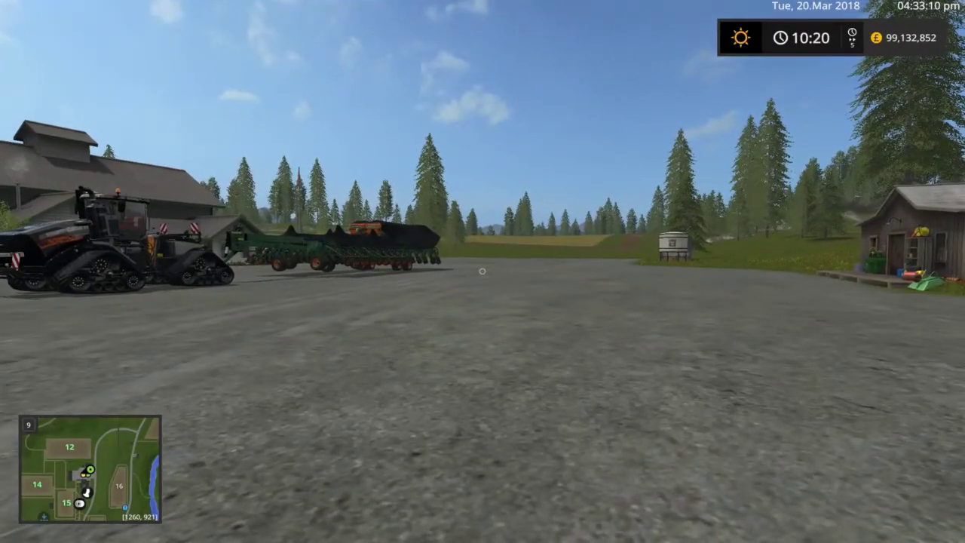
{"action": "key", "text": "w"}
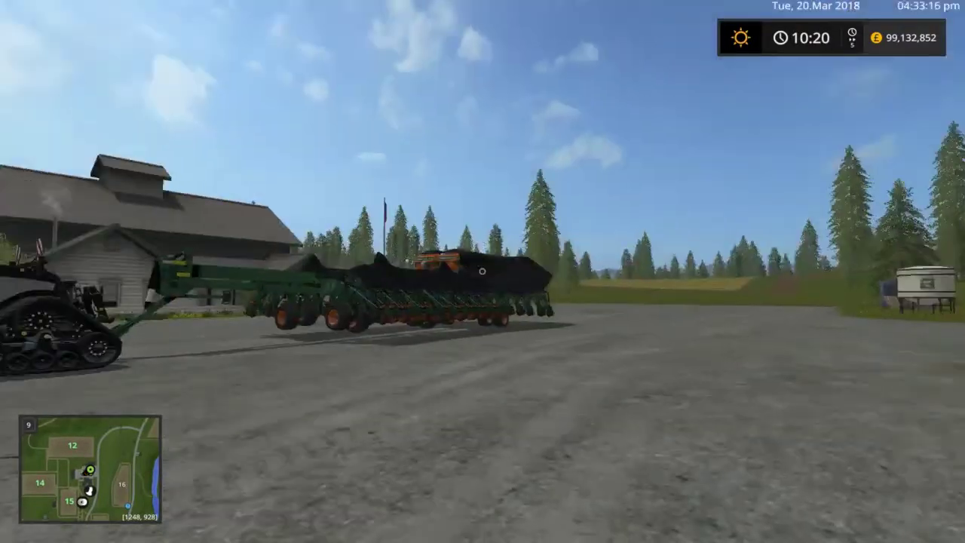
{"action": "key", "text": "w"}
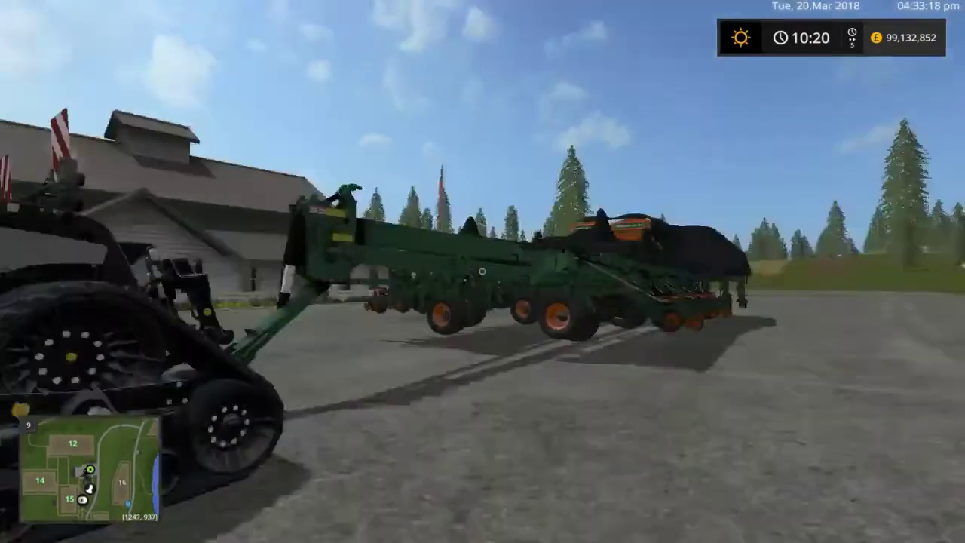
{"action": "key", "text": "d"}
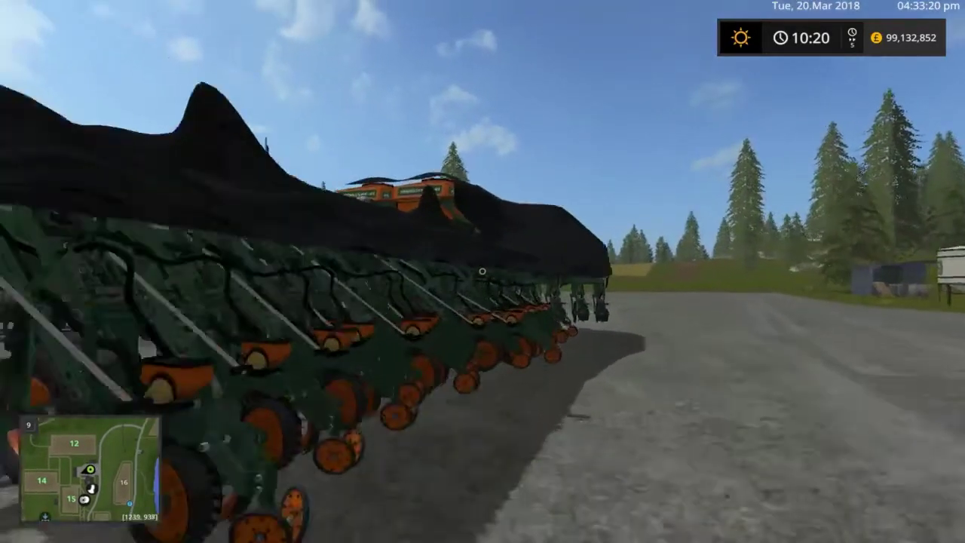
{"action": "key", "text": "d"}
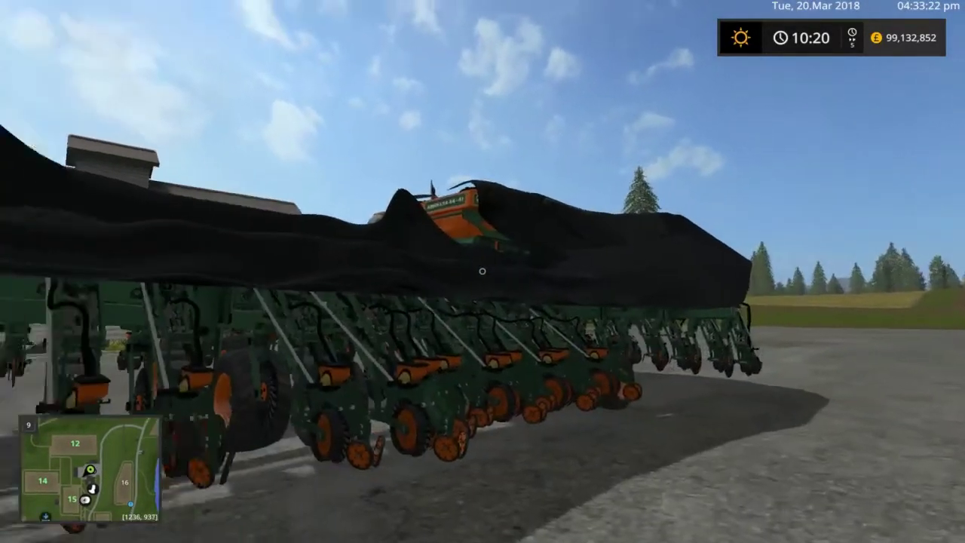
{"action": "key", "text": "w"}
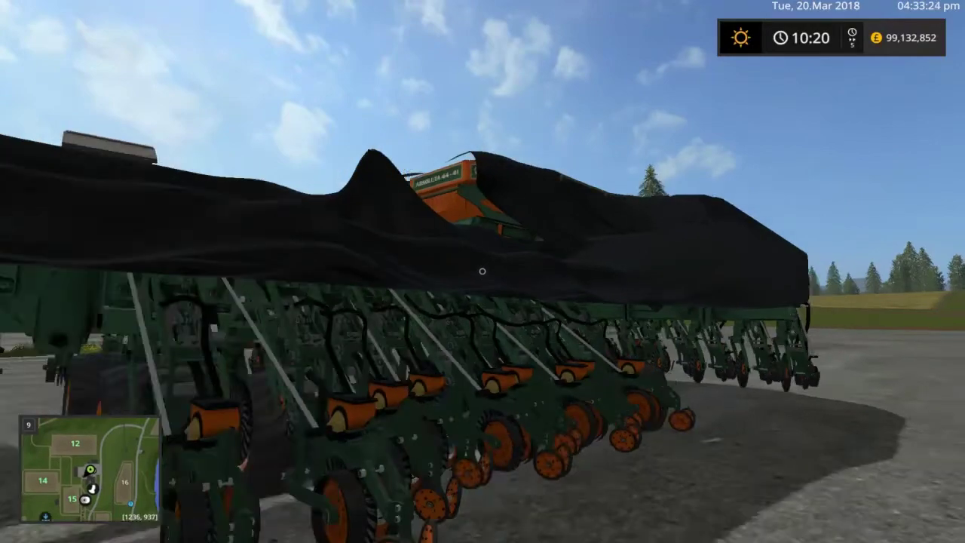
{"action": "key", "text": "s"}
{"action": "key", "text": "a"}
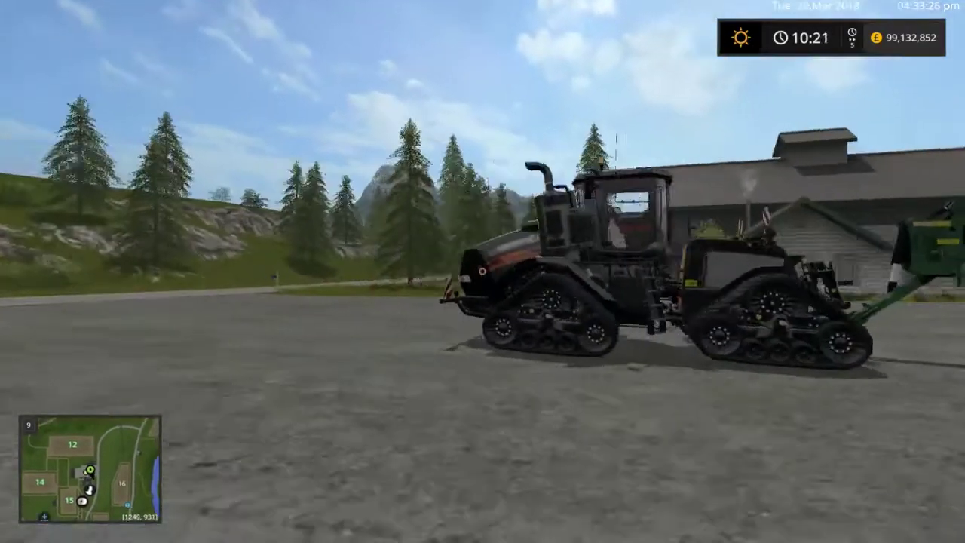
Walk over to the tracked tractor hitched to the planter and get in
{"action": "key", "text": "w"}
{"action": "key", "text": "e"}
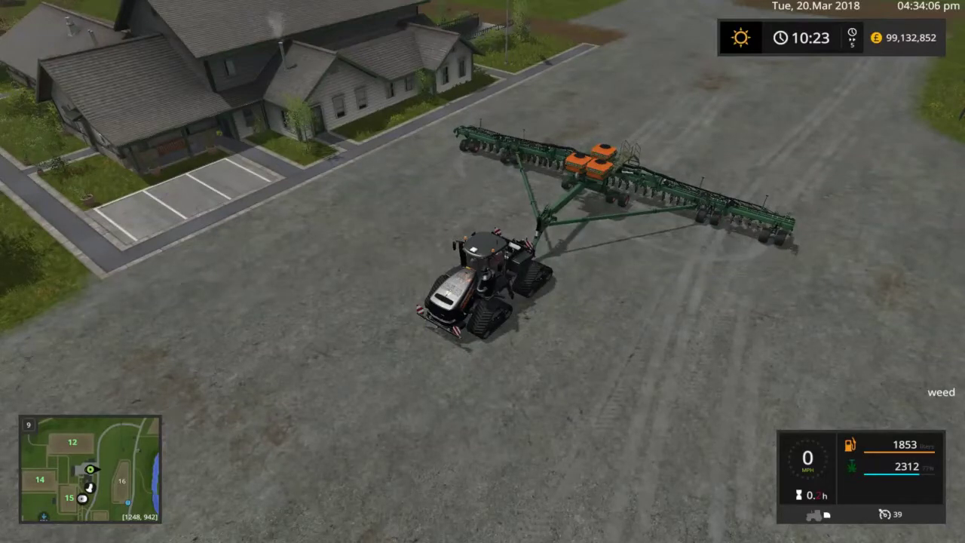
{"action": "mouse_move", "coordinate": [483, 271]}
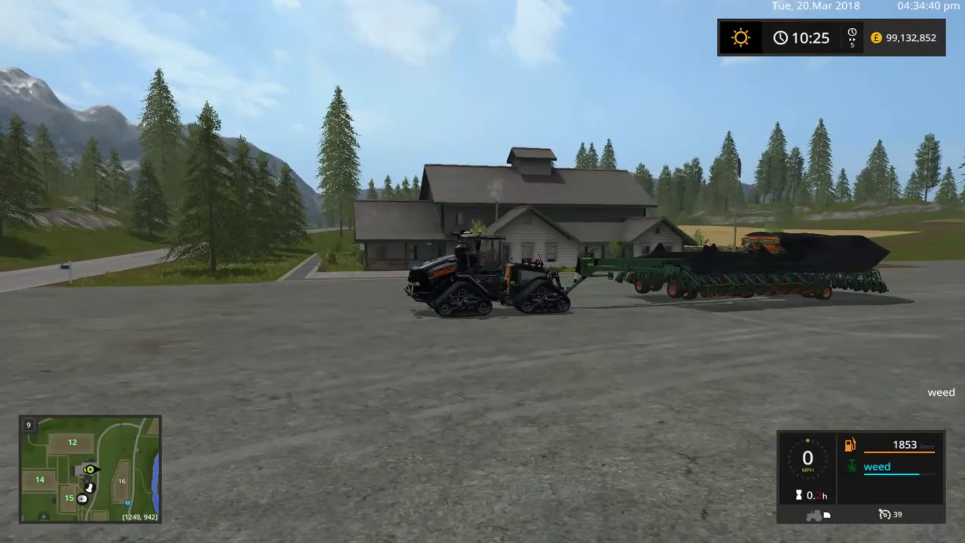
Get out of the tractor and walk past the wooden shed to the crop field beyond the yard
{"action": "key", "text": "e"}
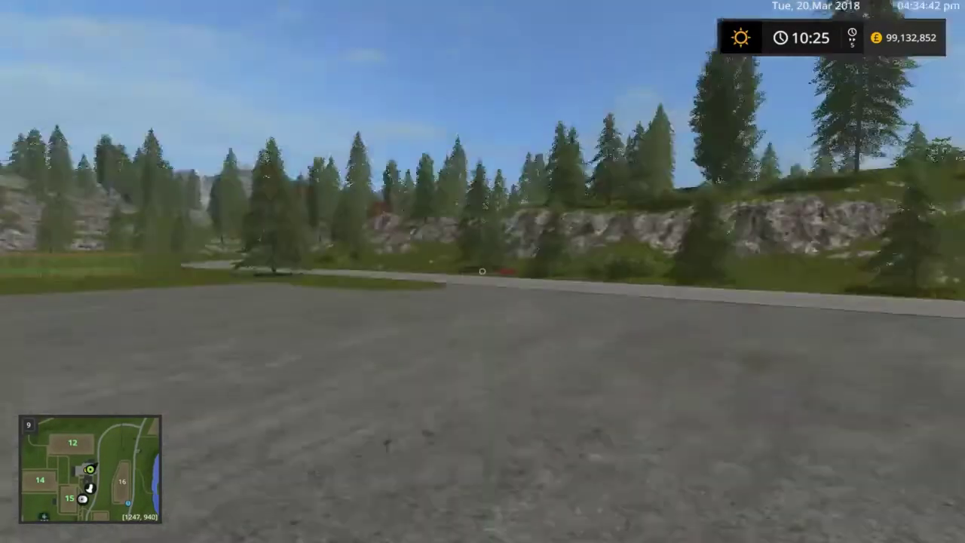
{"action": "key", "text": "w"}
{"action": "key", "text": "w"}
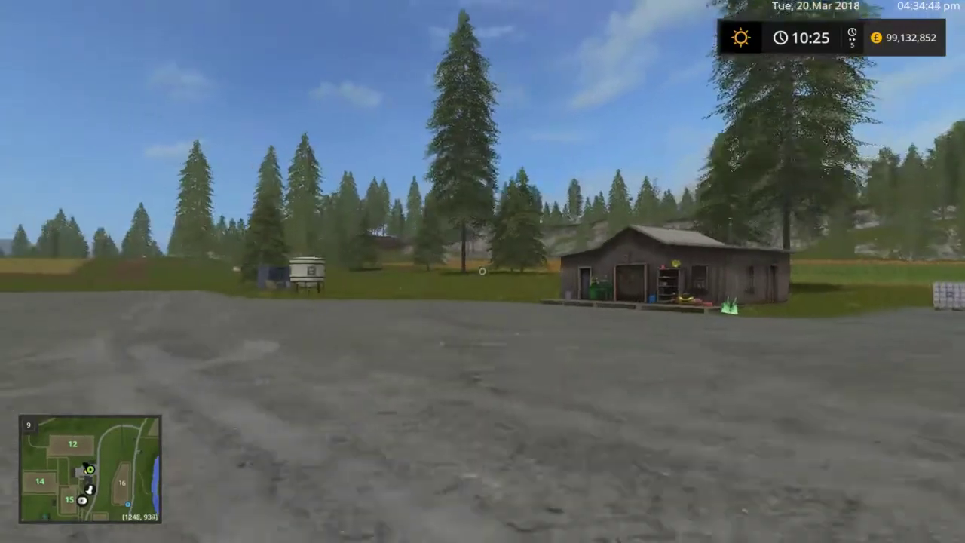
{"action": "key", "text": "w"}
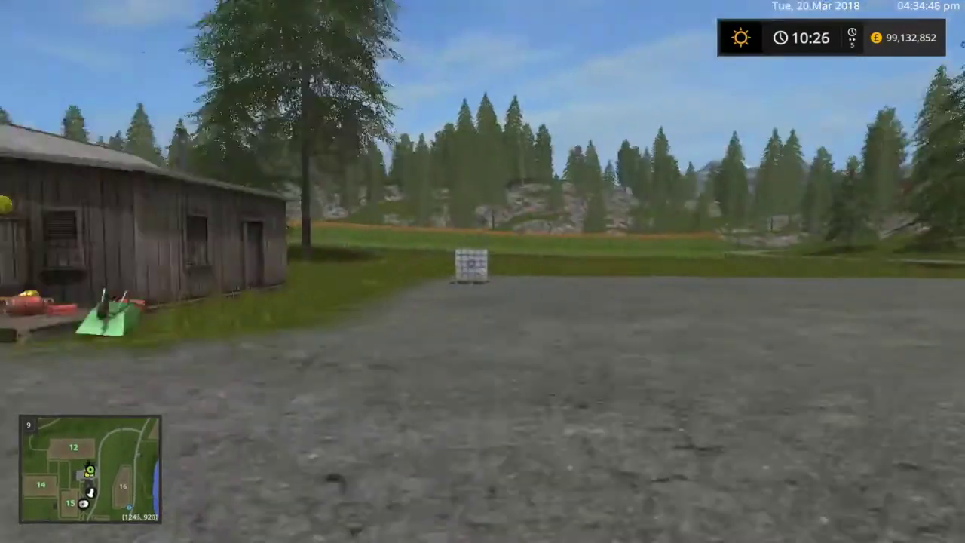
{"action": "key", "text": "w"}
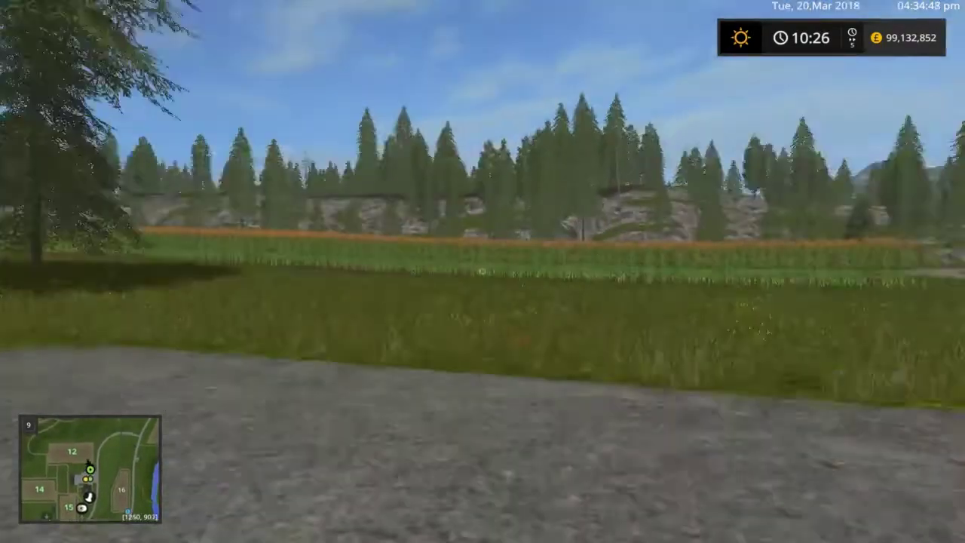
{"action": "key", "text": "w"}
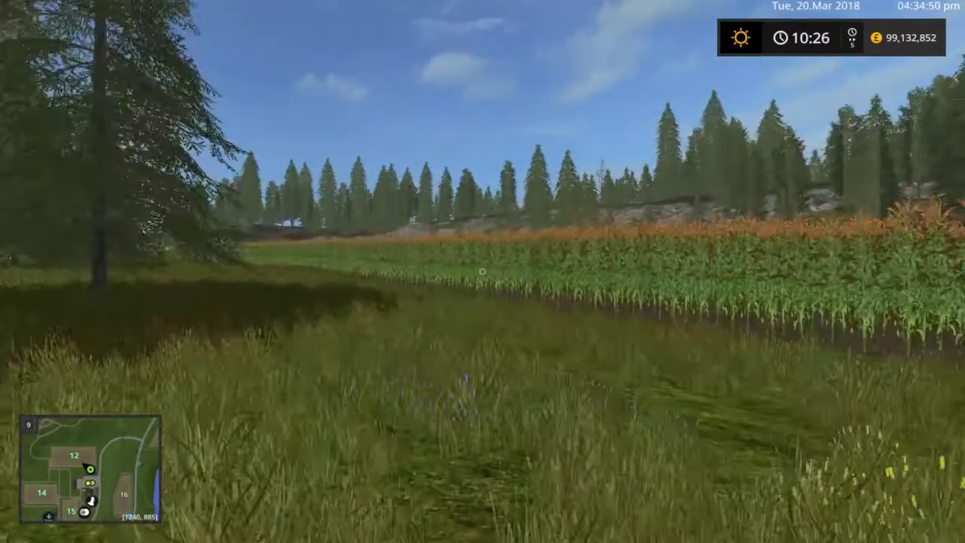
Examine the weed crop in the field up close, including its growth status, and look along the field edge
{"action": "key", "text": "a"}
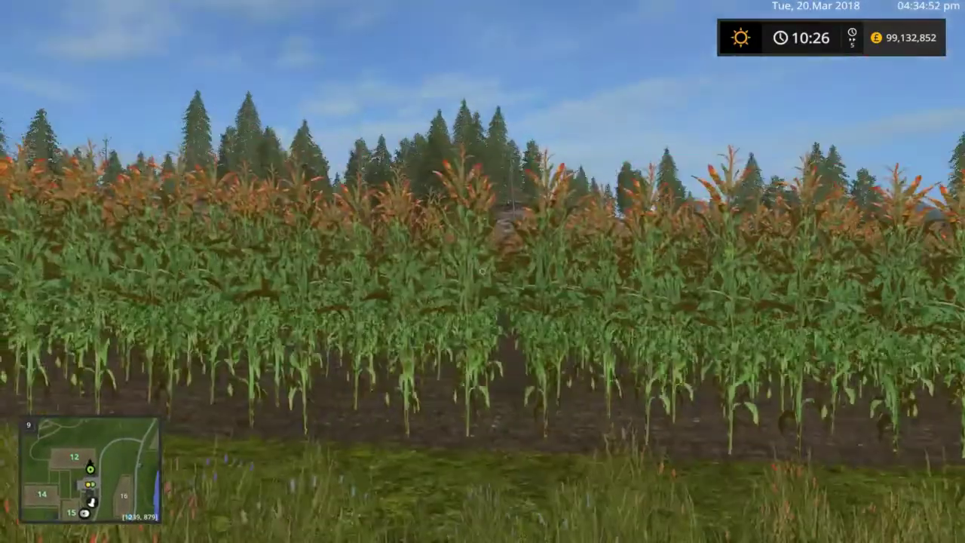
{"action": "key", "text": "w"}
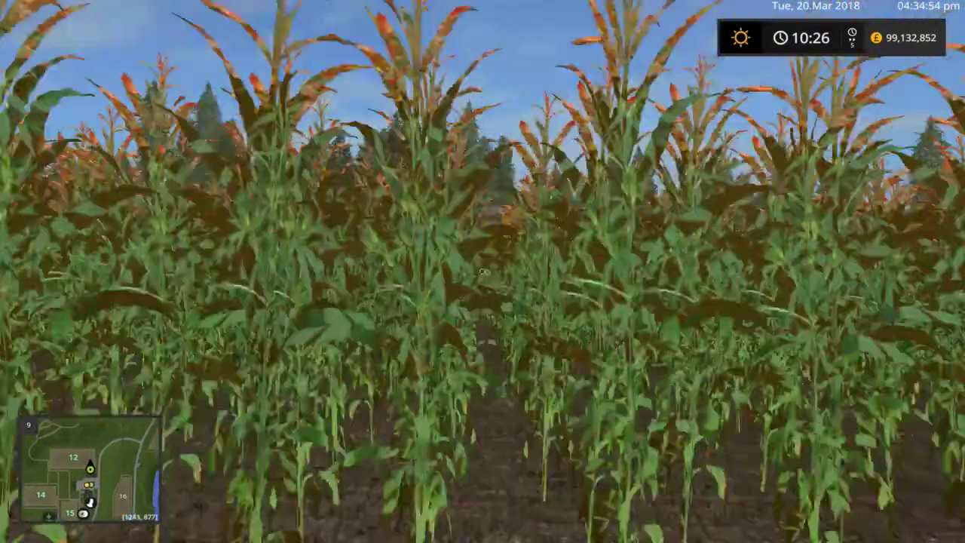
{"action": "key", "text": "s"}
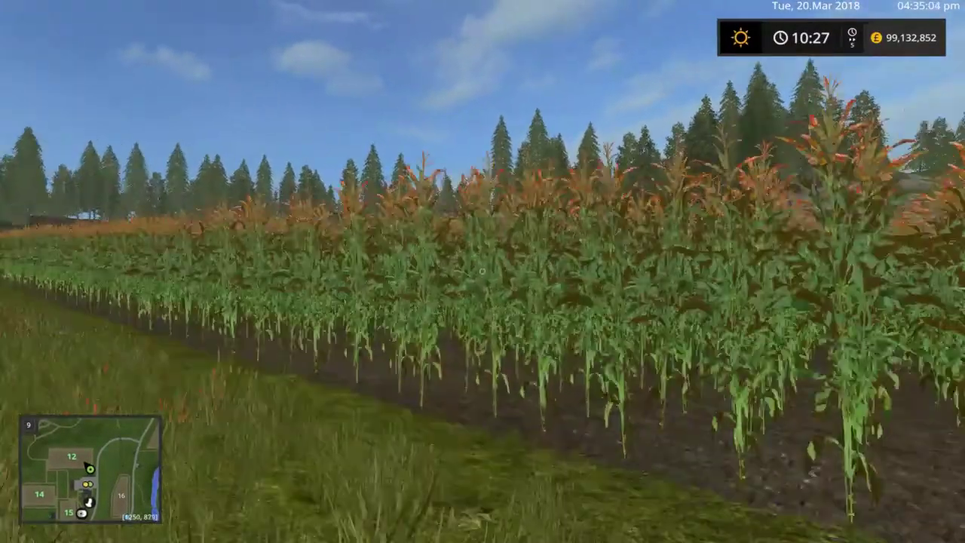
{"action": "key", "text": "w"}
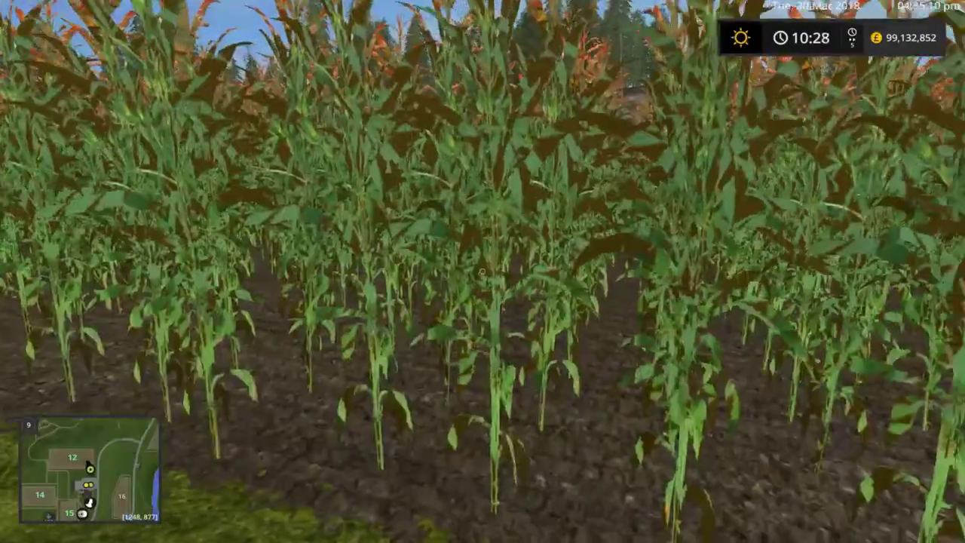
{"action": "key", "text": "w"}
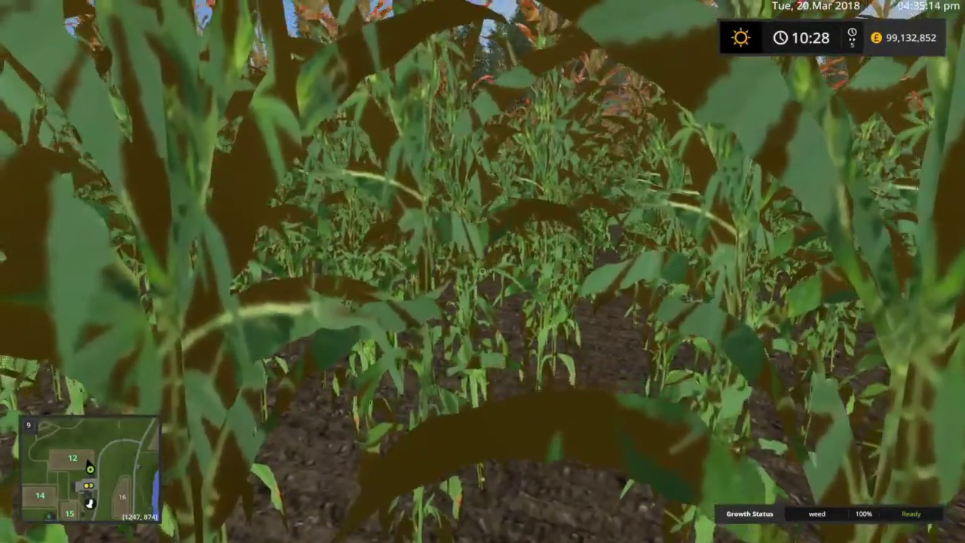
{"action": "key", "text": "s"}
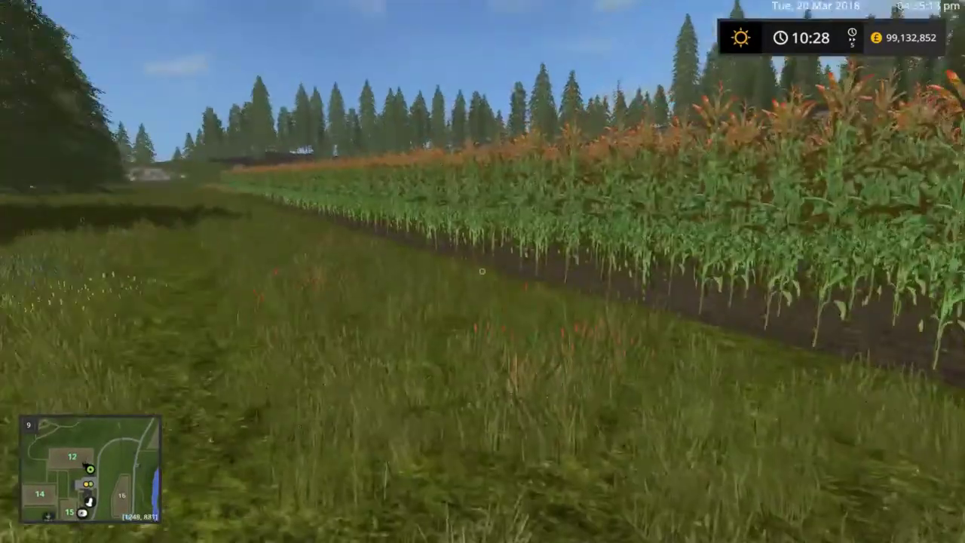
{"action": "key", "text": "w"}
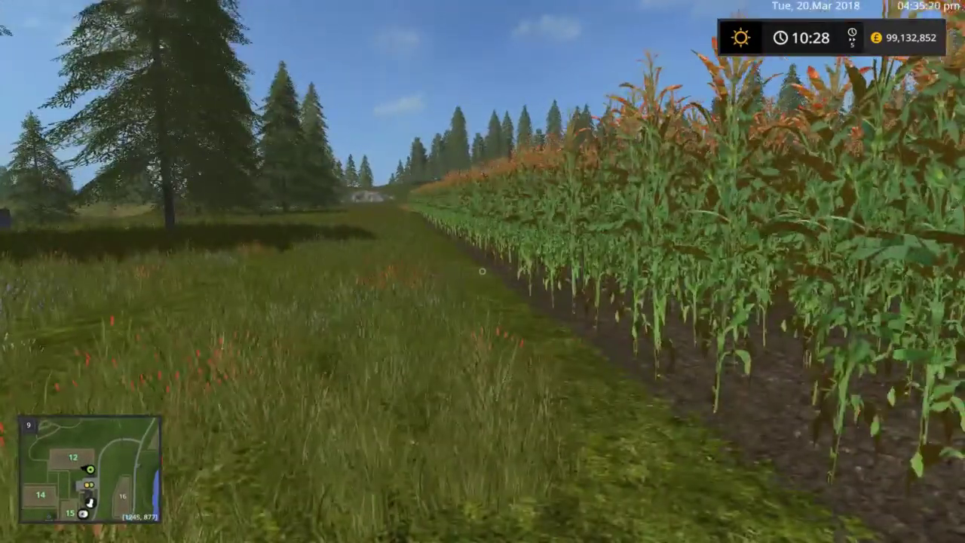
{"action": "key", "text": "a"}
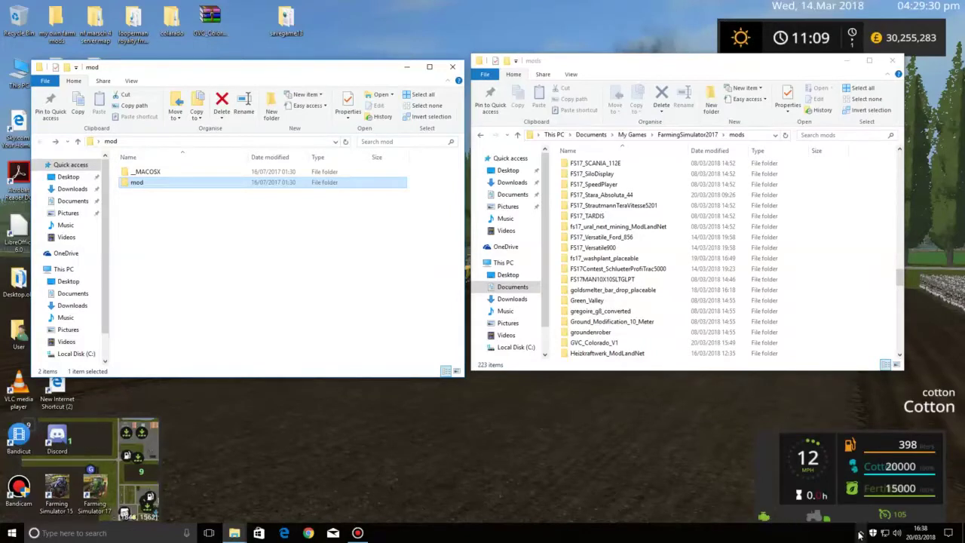
Spread the two folder windows apart, opening GVC_Colorado_V1 in the mods window and the inner mod folder in the other
{"action": "left_click", "coordinate": [444, 417]}
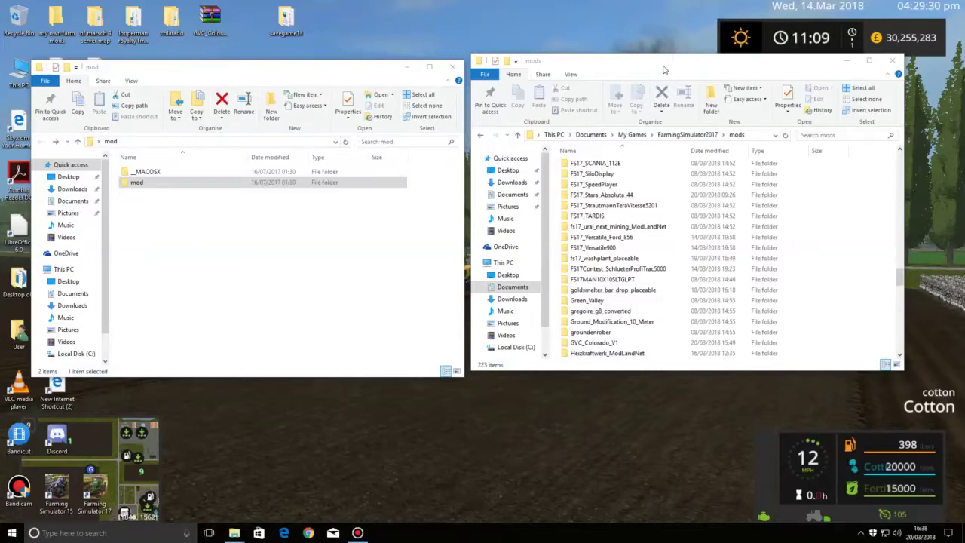
{"action": "left_click_drag", "start_coordinate": [664, 70], "coordinate": [686, 51]}
{"action": "left_click_drag", "start_coordinate": [265, 69], "coordinate": [249, 47]}
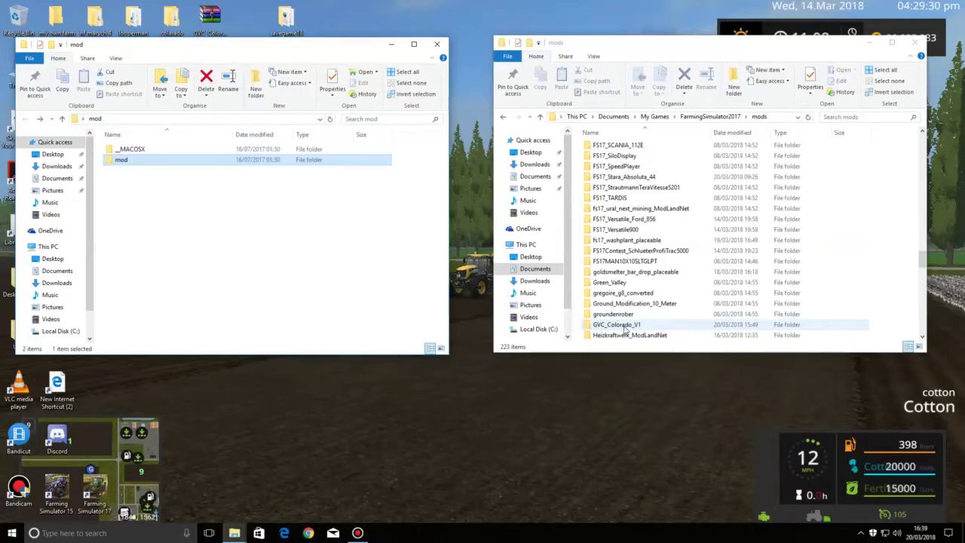
{"action": "double_click", "coordinate": [625, 326]}
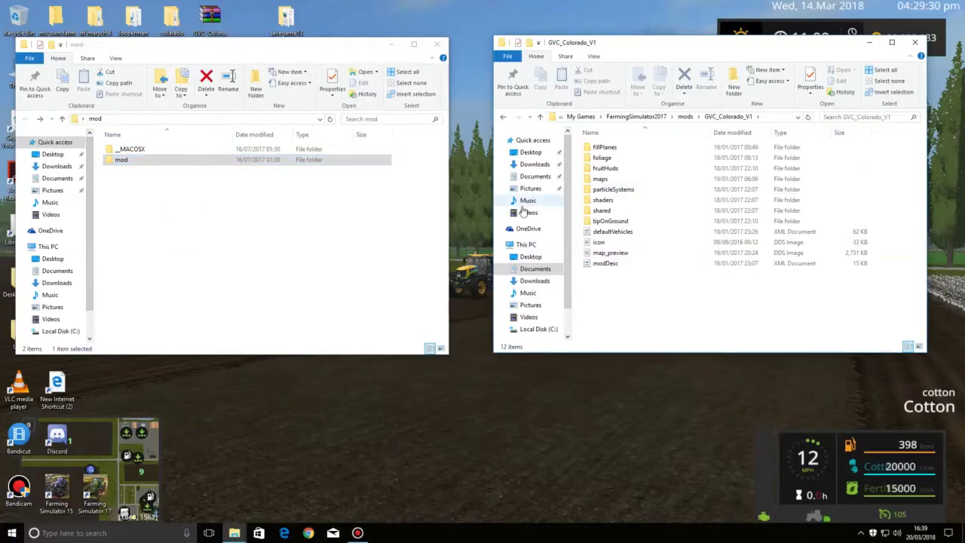
{"action": "double_click", "coordinate": [161, 160]}
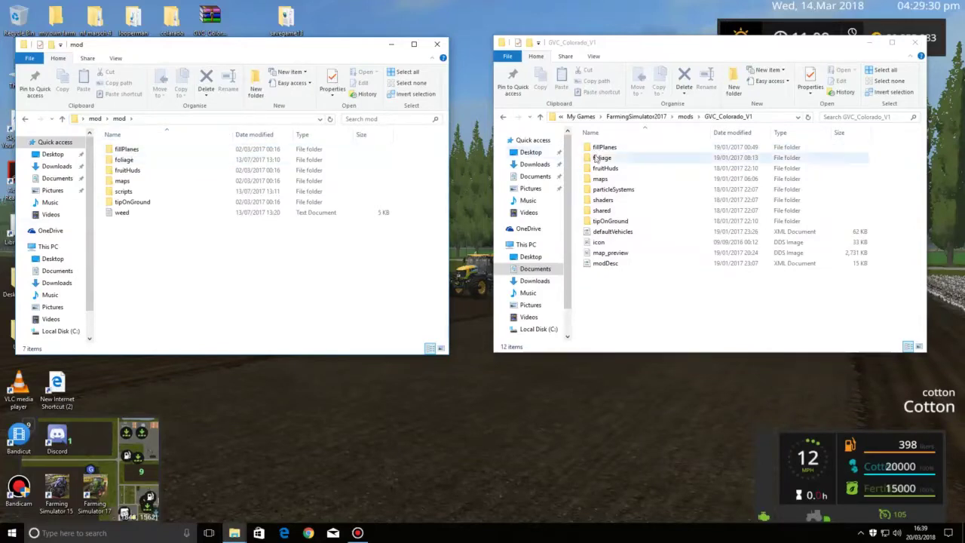
Compare the fillPlanes folders of the map and the mod for the weed textures, returning both windows to their parent folders
{"action": "double_click", "coordinate": [625, 150]}
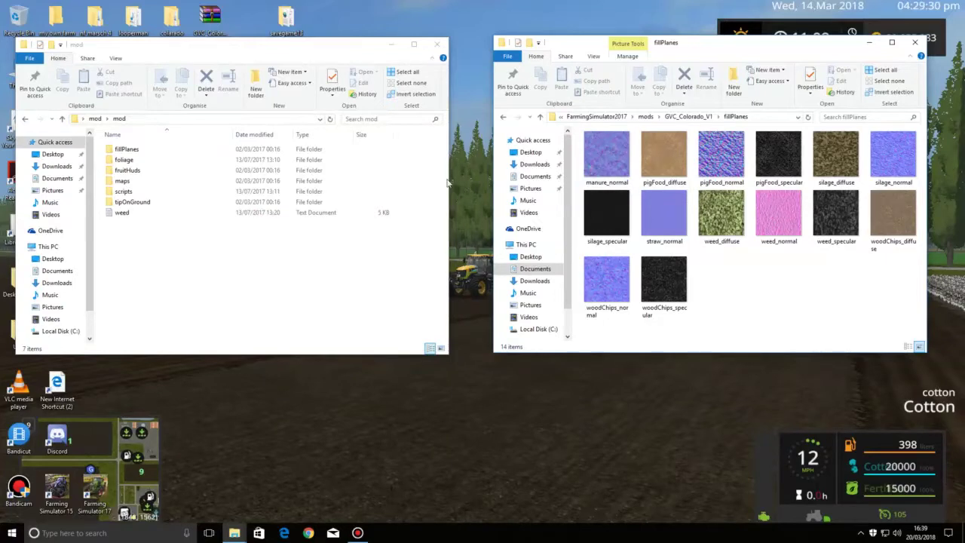
{"action": "double_click", "coordinate": [162, 148]}
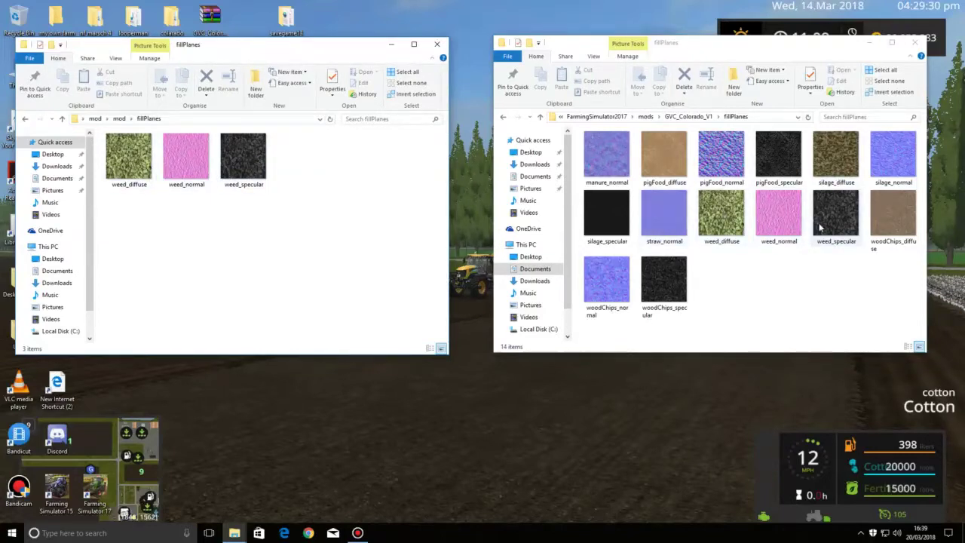
{"action": "left_click", "coordinate": [25, 121]}
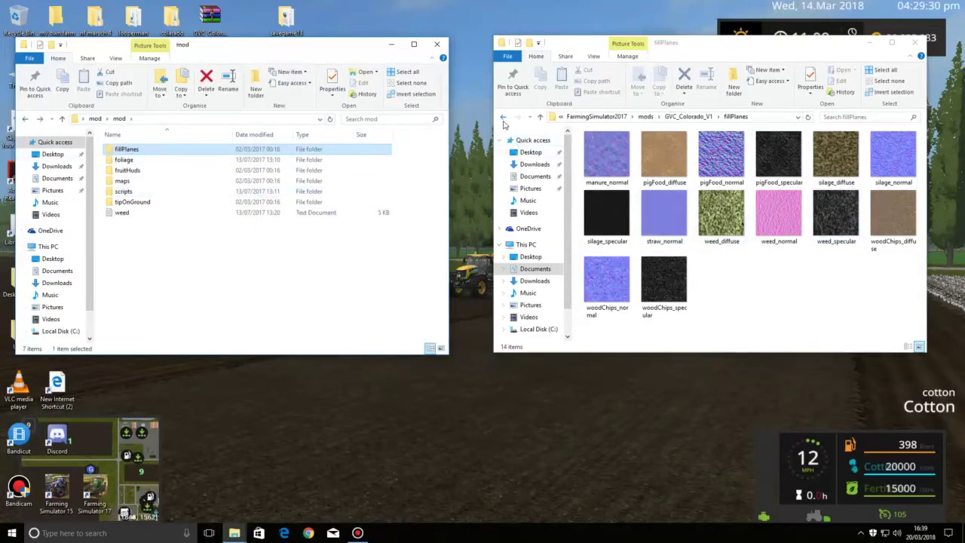
{"action": "left_click", "coordinate": [503, 118]}
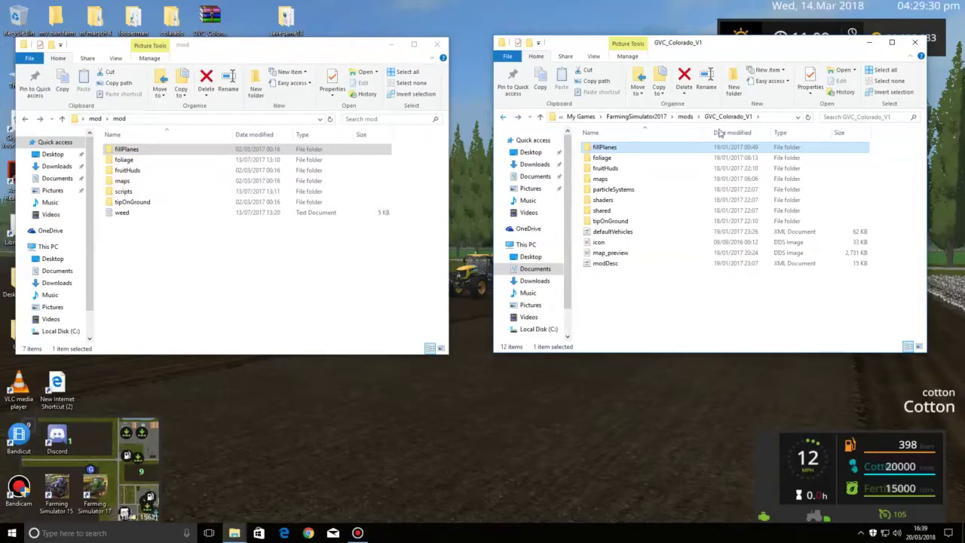
{"action": "left_click", "coordinate": [638, 159]}
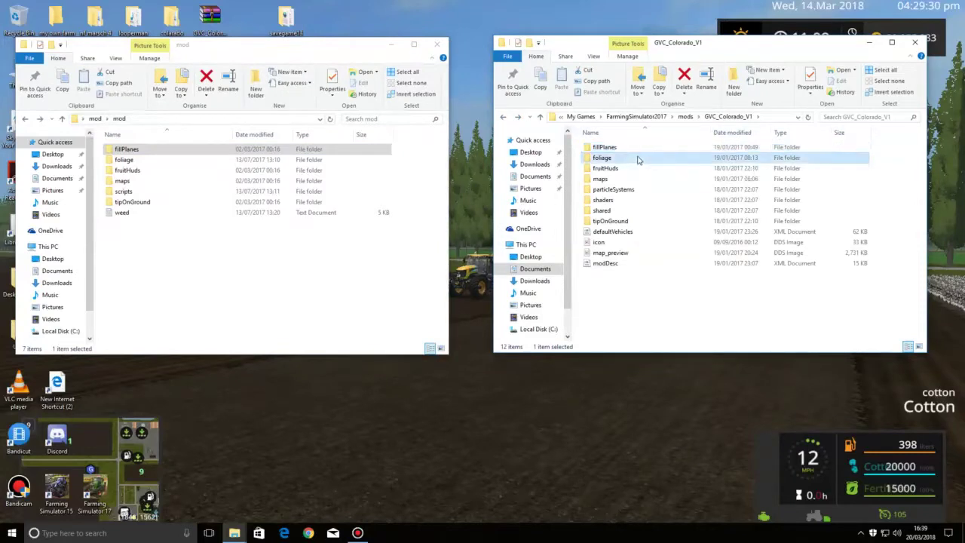
{"action": "left_click", "coordinate": [638, 159]}
{"action": "key", "text": "Escape"}
{"action": "left_click", "coordinate": [668, 309]}
Open the foliage folders of the map and the mod, and move the map's weed_diffuse file out to the desktop
{"action": "double_click", "coordinate": [655, 159]}
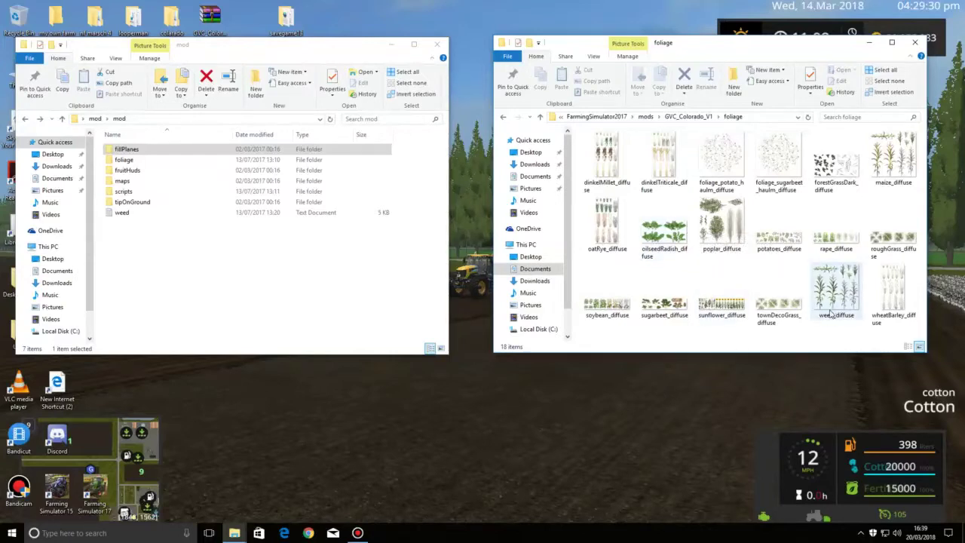
{"action": "mouse_move", "coordinate": [839, 318]}
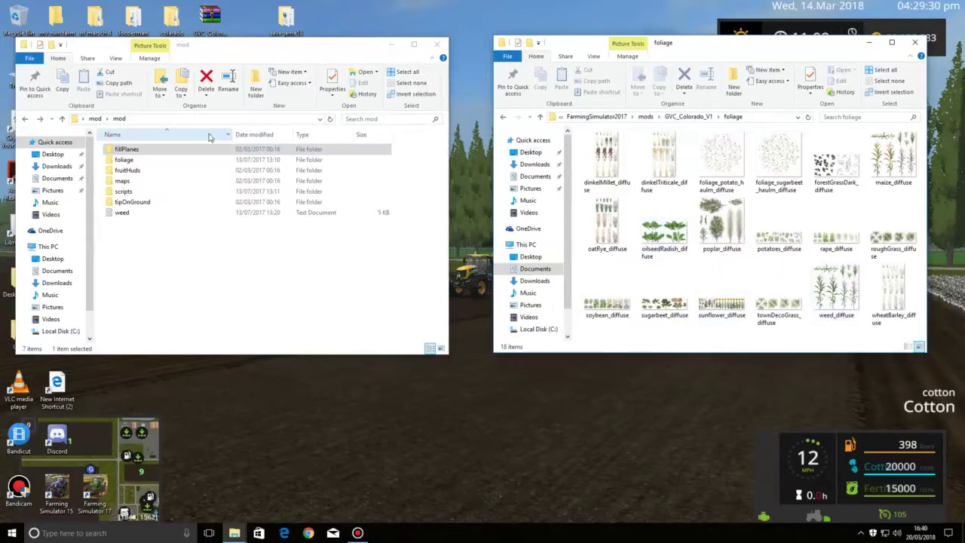
{"action": "left_click", "coordinate": [158, 164]}
{"action": "double_click", "coordinate": [159, 164]}
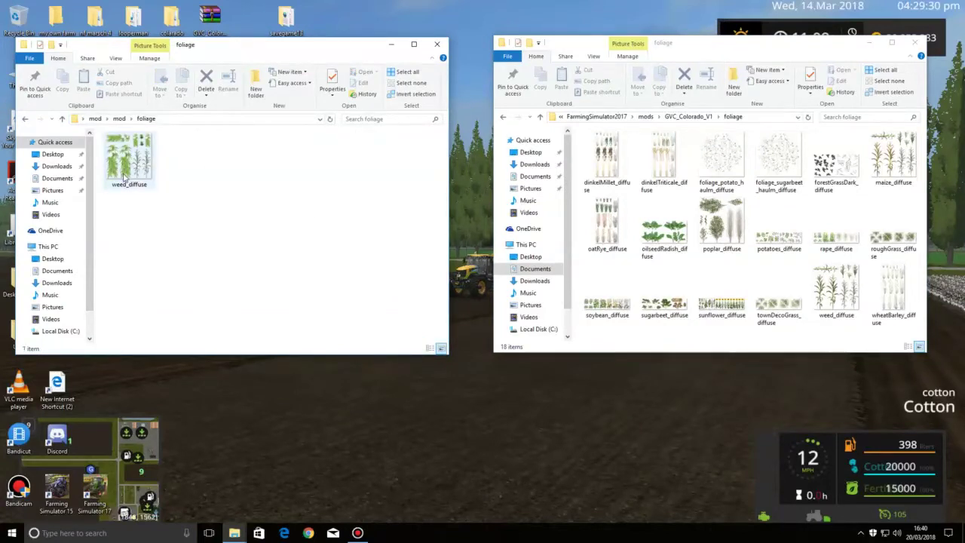
{"action": "left_click_drag", "start_coordinate": [835, 288], "coordinate": [376, 432]}
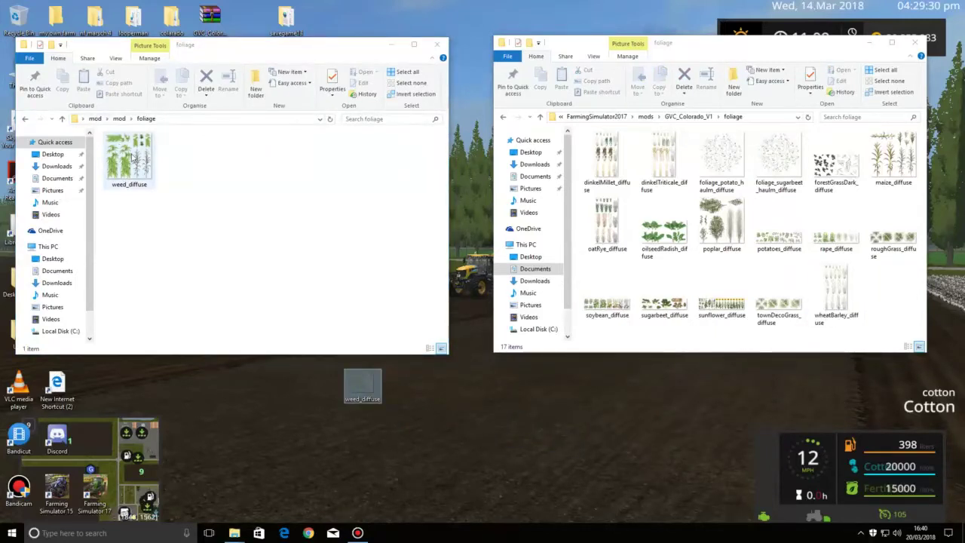
Move the mod's weed_diffuse file into the map's foliage folder and delete the old weed_diffuse copy from the desktop
{"action": "left_click_drag", "start_coordinate": [132, 156], "coordinate": [878, 333]}
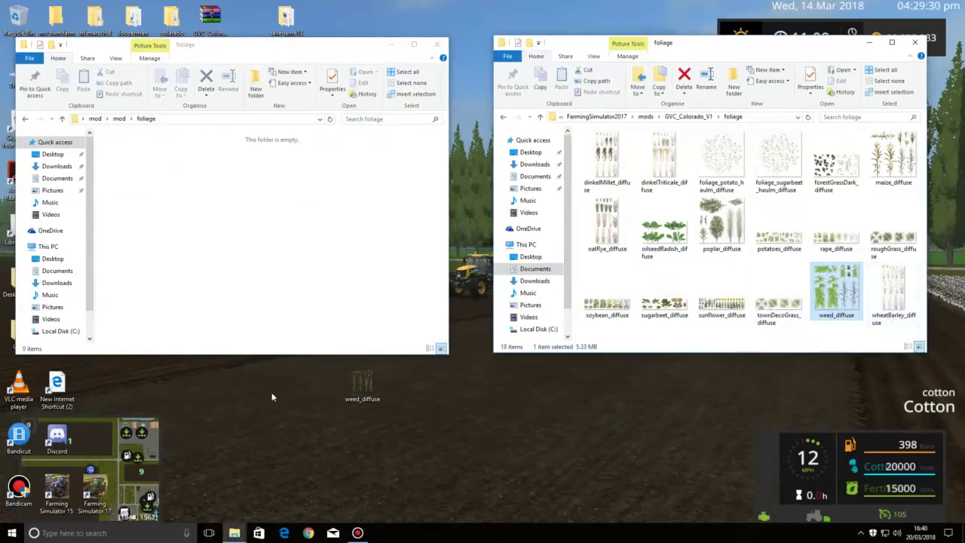
{"action": "right_click", "coordinate": [360, 389]}
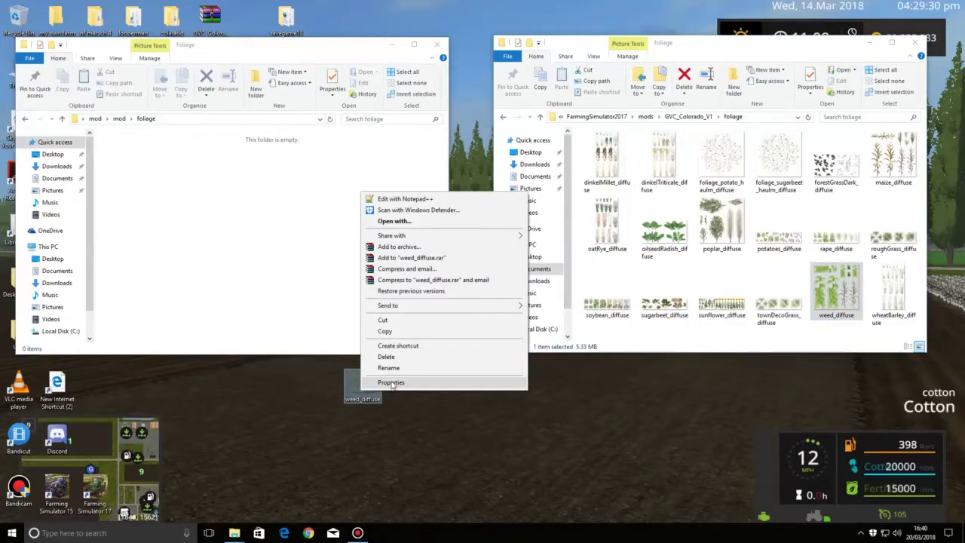
{"action": "left_click", "coordinate": [387, 357]}
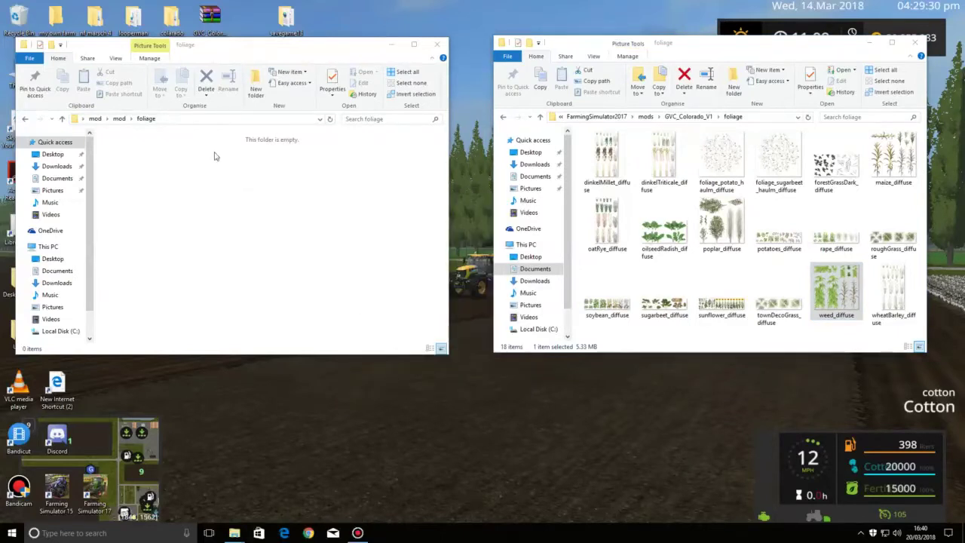
Open the fruitHuds folders of the mod and the map, and look through the map's icons for the weed files
{"action": "left_click", "coordinate": [502, 118]}
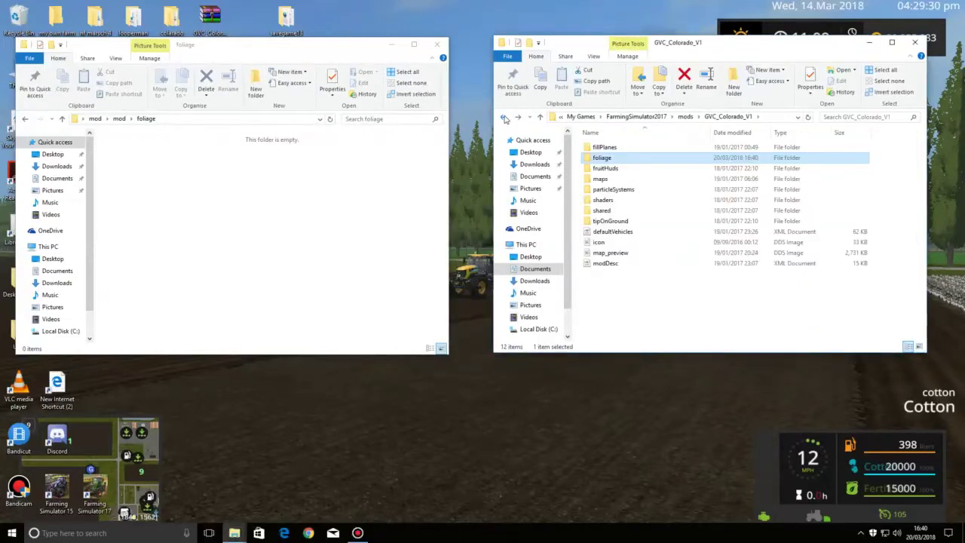
{"action": "left_click", "coordinate": [26, 118]}
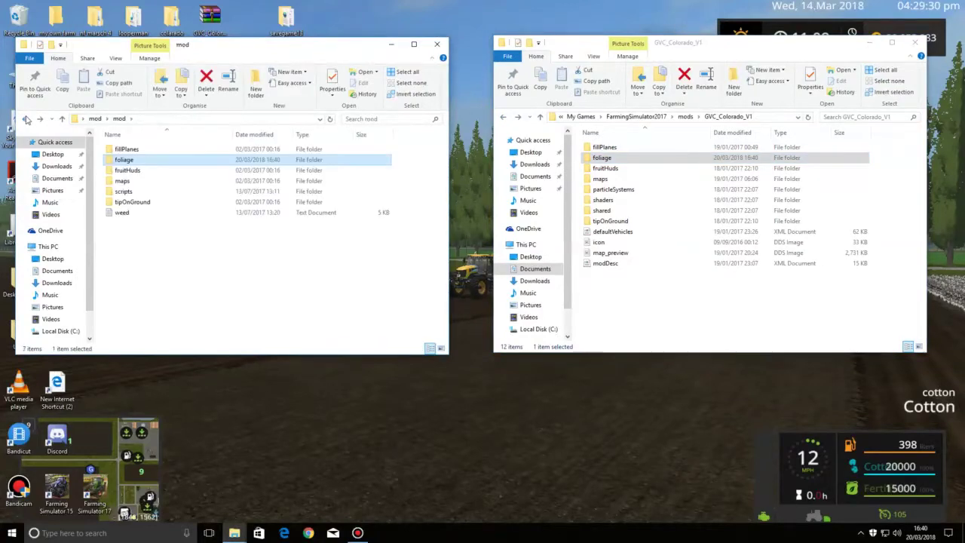
{"action": "left_click", "coordinate": [138, 172]}
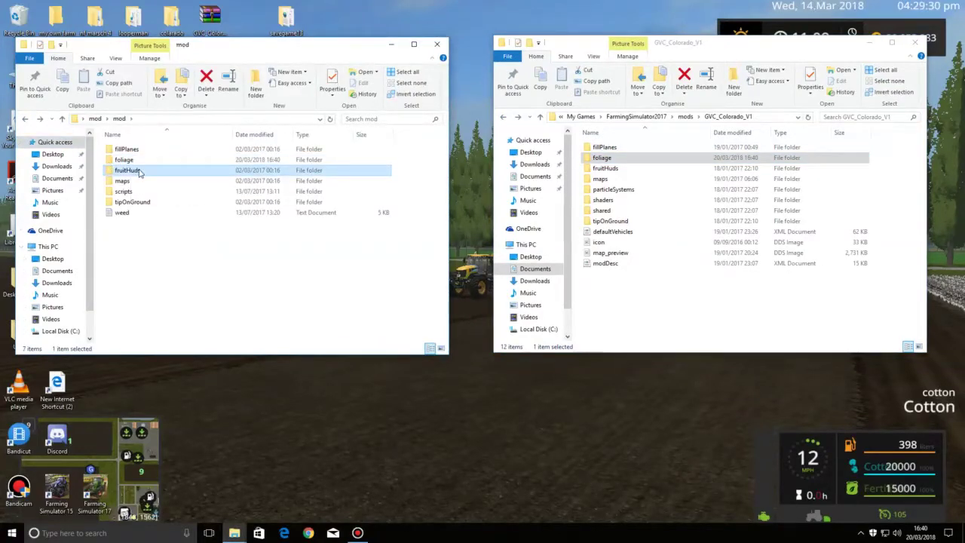
{"action": "double_click", "coordinate": [138, 172]}
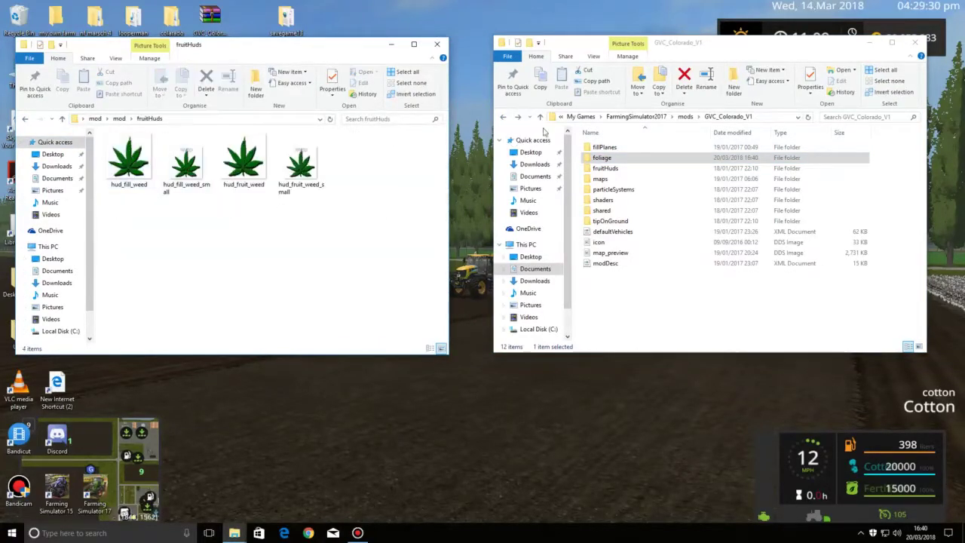
{"action": "double_click", "coordinate": [620, 171]}
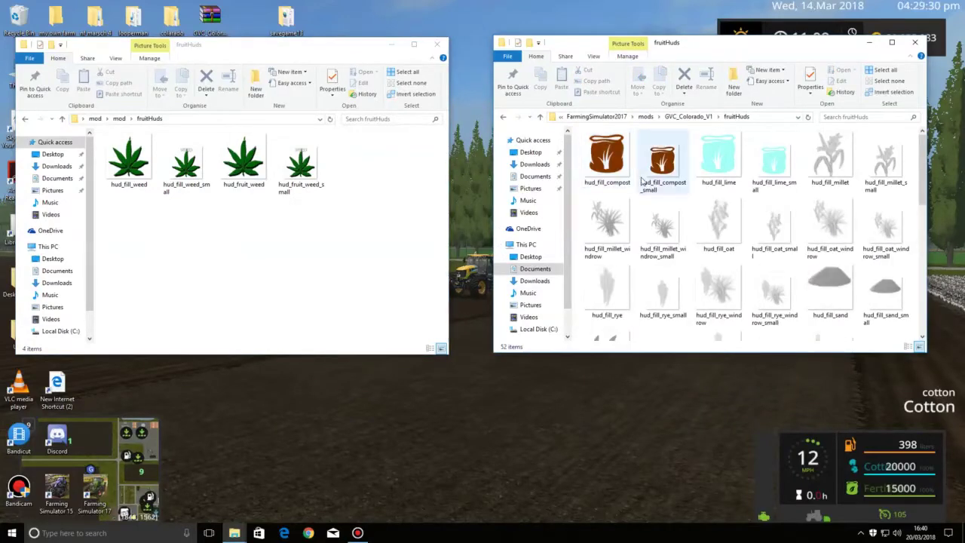
{"action": "scroll", "coordinate": [641, 181], "scroll_direction": "down", "scroll_amount": 2}
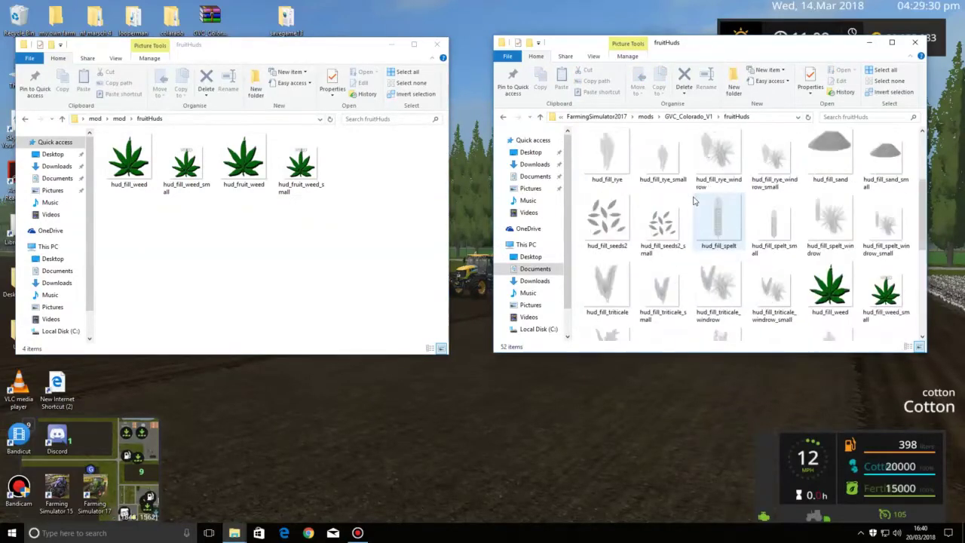
{"action": "scroll", "coordinate": [695, 202], "scroll_direction": "down", "scroll_amount": 2}
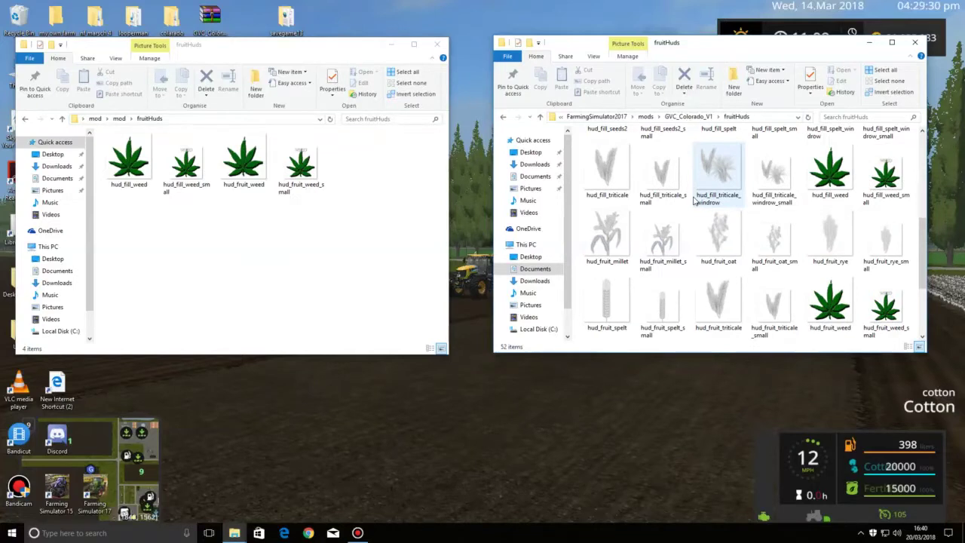
{"action": "scroll", "coordinate": [695, 202], "scroll_direction": "down", "scroll_amount": 2}
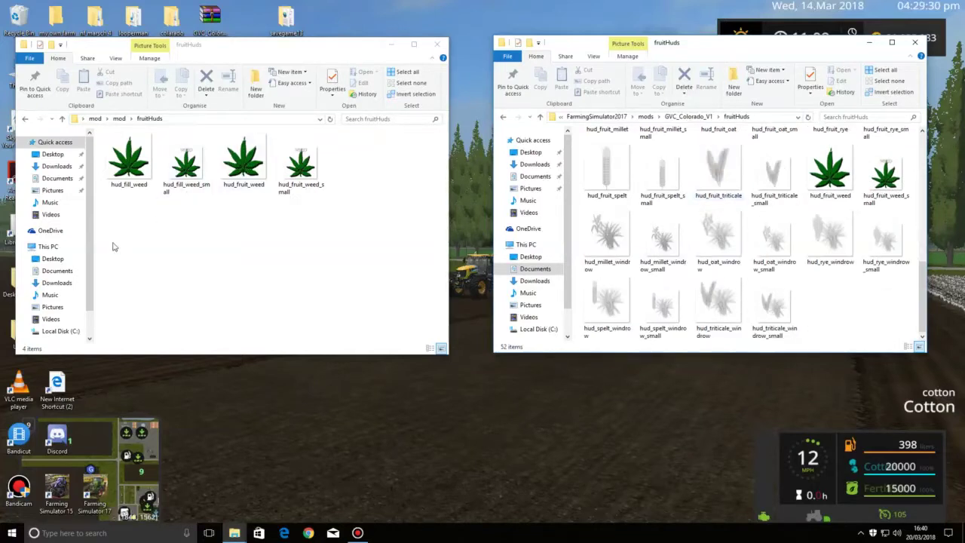
Move the mod's four weed HUD icons into the map's fruitHuds folder, replacing the existing files, and return both windows to their parent folders
{"action": "left_click_drag", "start_coordinate": [106, 213], "coordinate": [370, 130]}
{"action": "left_click_drag", "start_coordinate": [130, 136], "coordinate": [853, 334]}
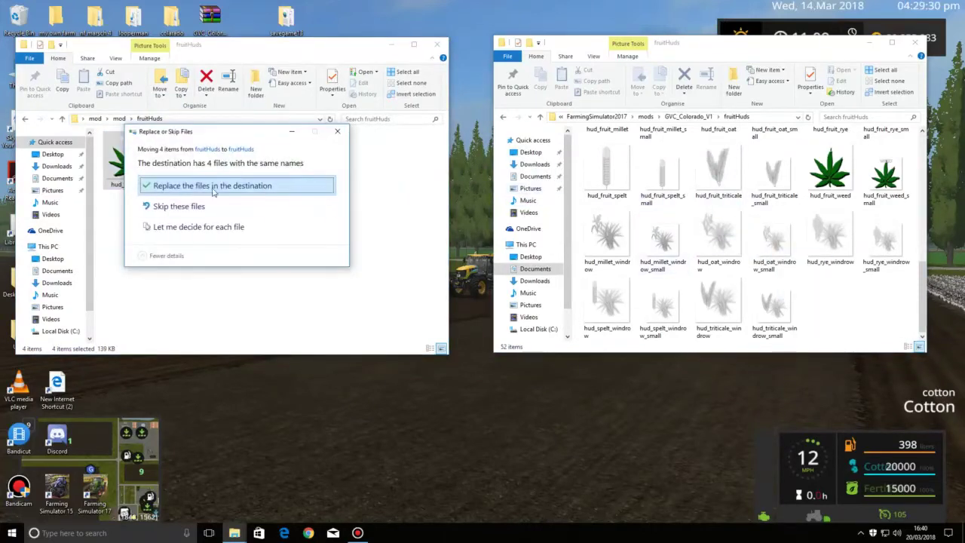
{"action": "left_click", "coordinate": [238, 189]}
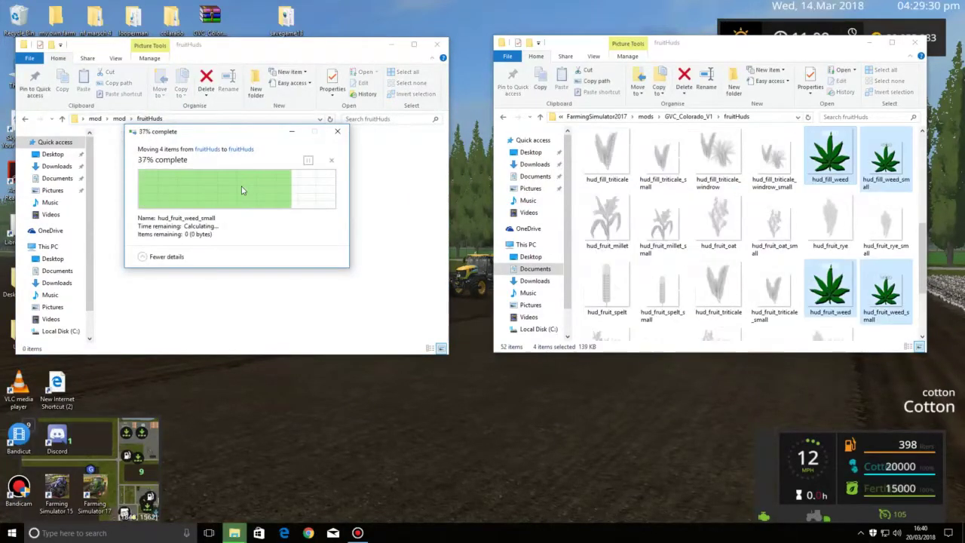
{"action": "left_click", "coordinate": [24, 121]}
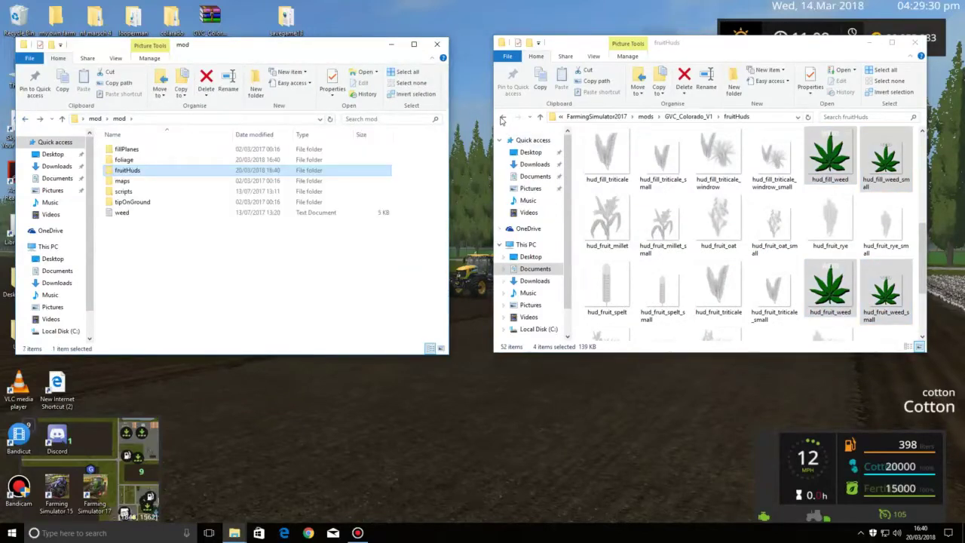
{"action": "left_click", "coordinate": [503, 118]}
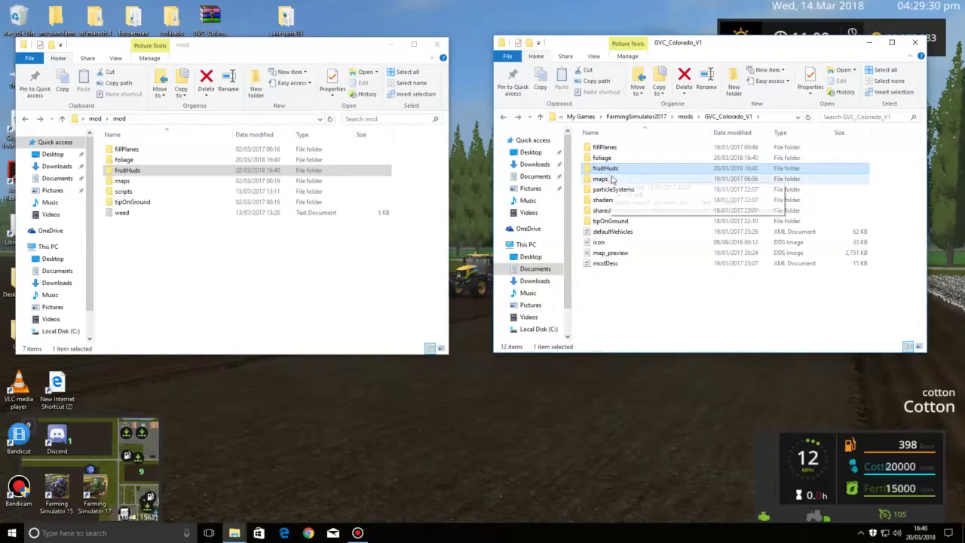
Open the pSystem folder inside the maps folder of both GVC_Colorado_V1 and the mod
{"action": "double_click", "coordinate": [612, 180]}
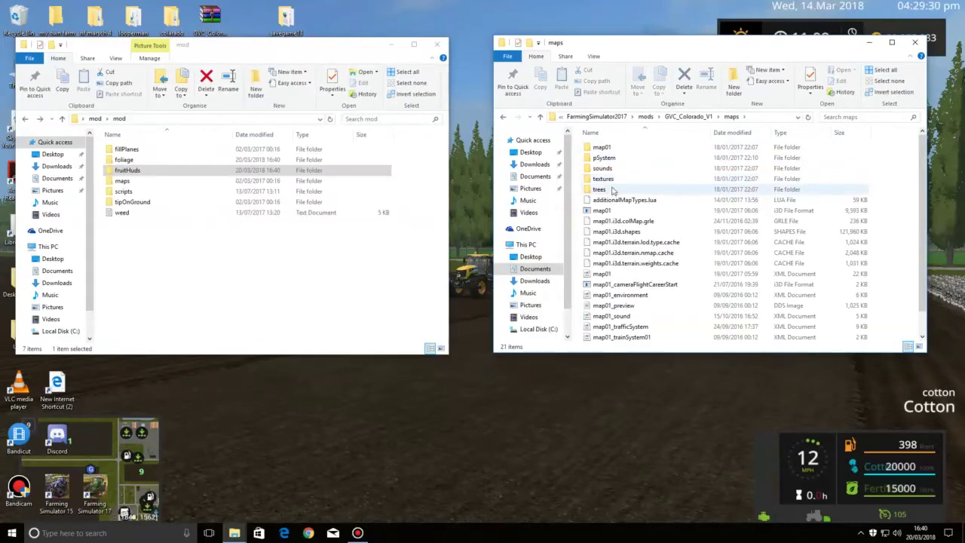
{"action": "left_click", "coordinate": [603, 180]}
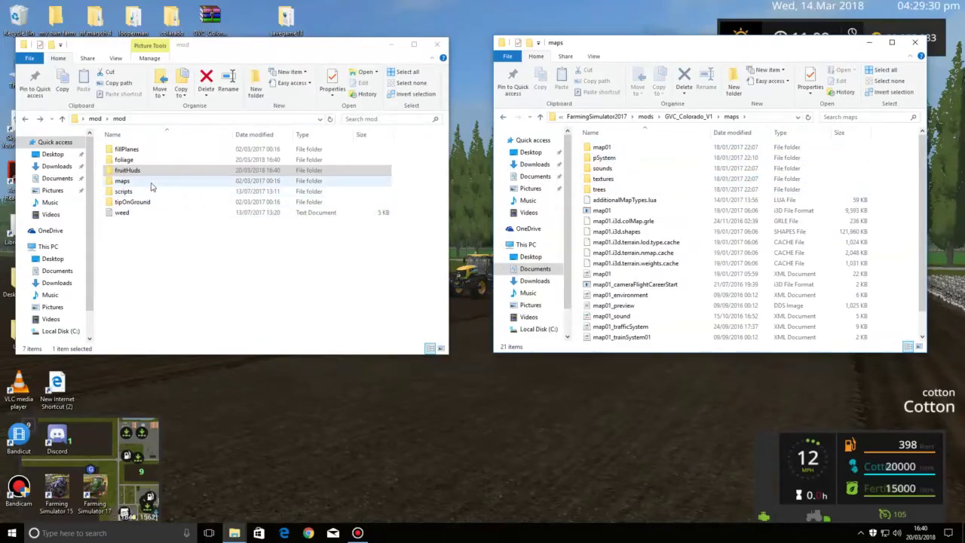
{"action": "double_click", "coordinate": [151, 182]}
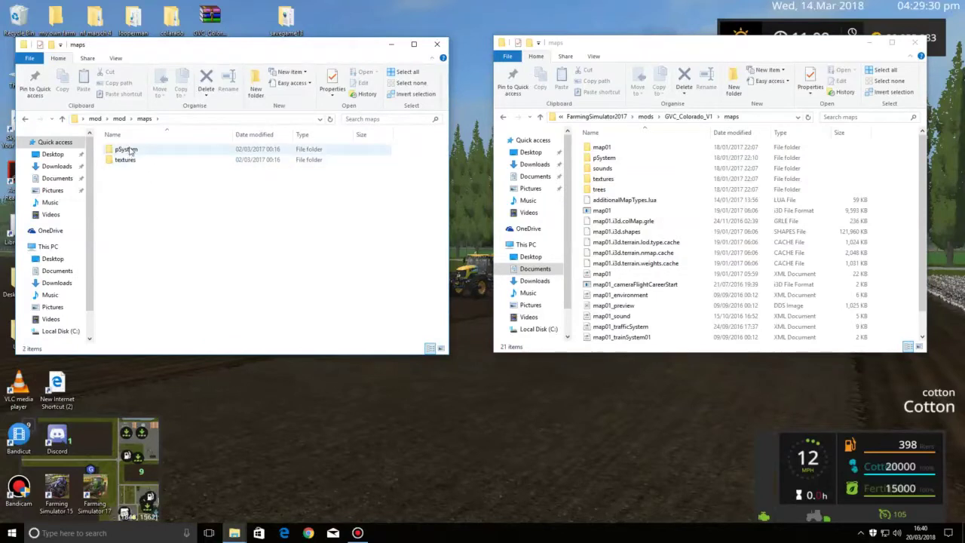
{"action": "double_click", "coordinate": [127, 149]}
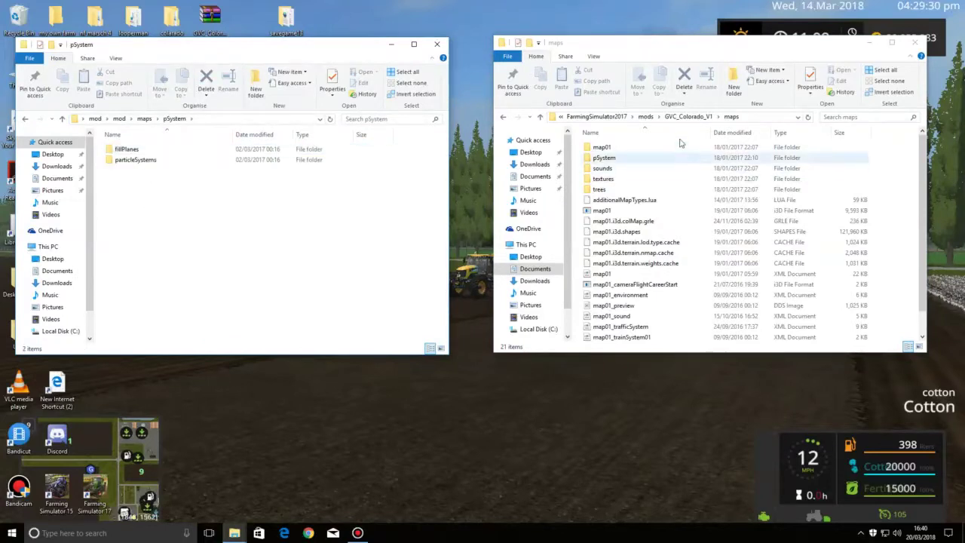
{"action": "double_click", "coordinate": [653, 162]}
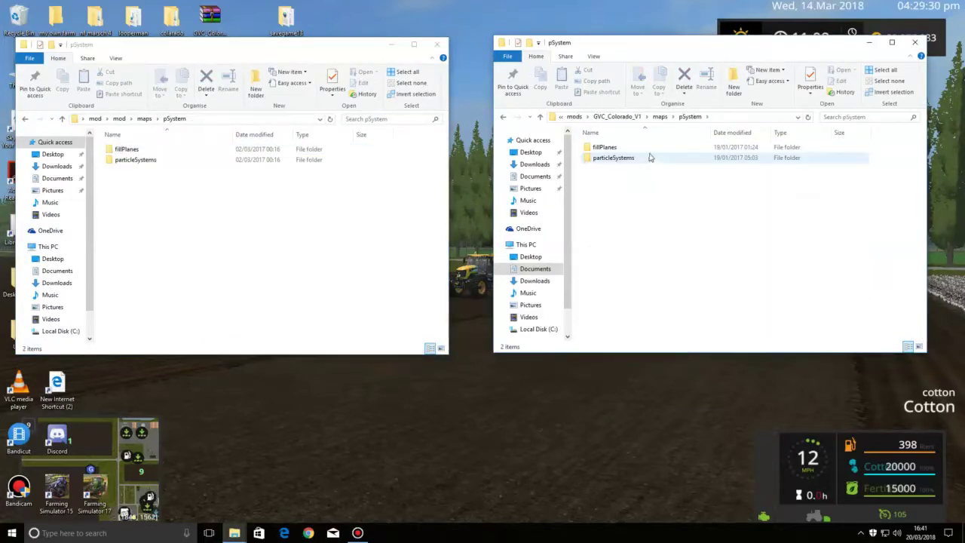
Look through the map's pSystem fillPlanes folder for the weed textures and open the mod's matching fillPlanes folder
{"action": "double_click", "coordinate": [611, 148]}
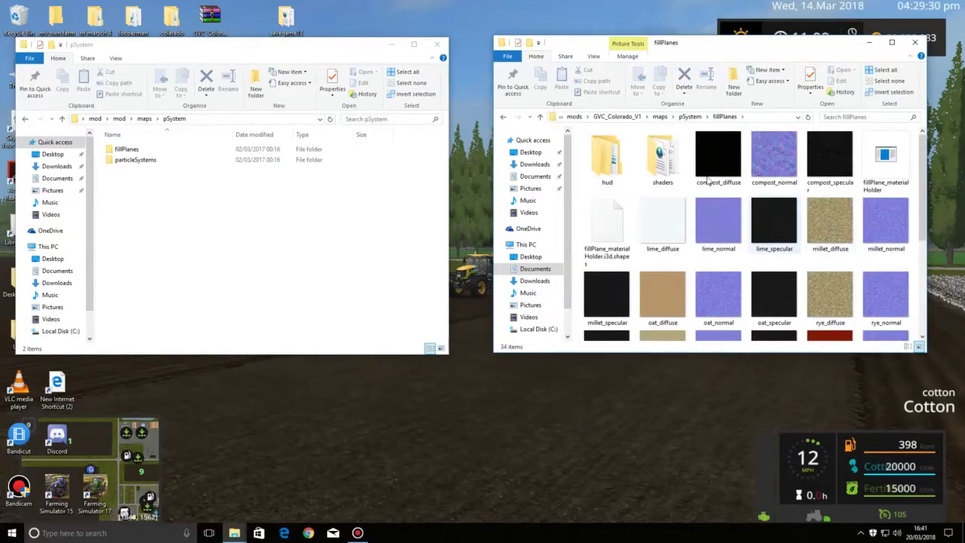
{"action": "scroll", "coordinate": [750, 200], "scroll_direction": "down", "scroll_amount": 3}
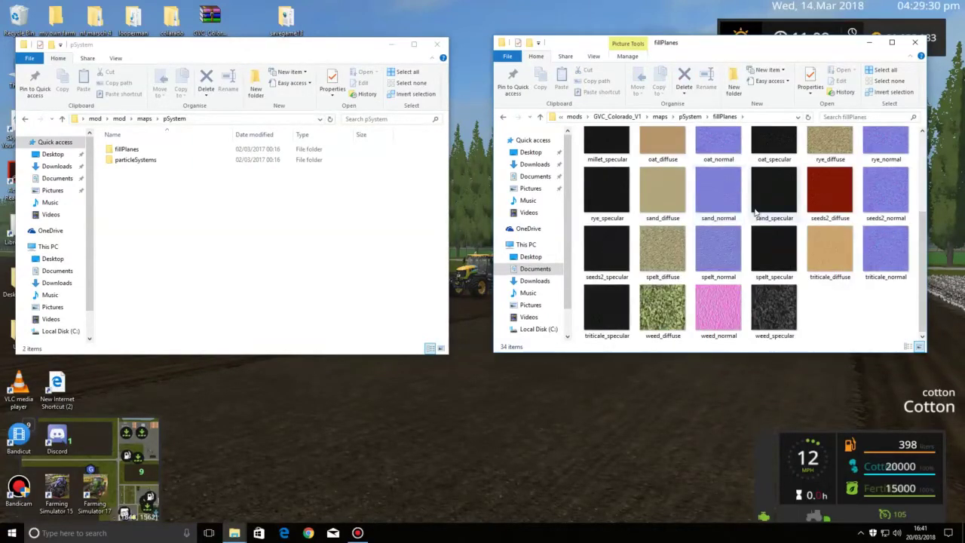
{"action": "scroll", "coordinate": [754, 213], "scroll_direction": "up", "scroll_amount": 3}
{"action": "double_click", "coordinate": [125, 150]}
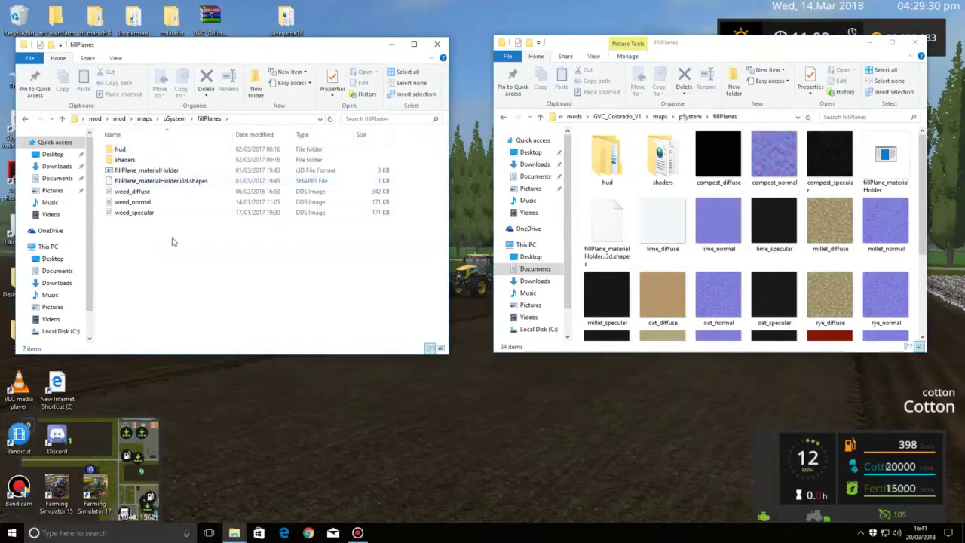
Open the hud fillTypes folders in both windows and move the mod's hud_fill_weed into the map's folder, replacing the existing file
{"action": "double_click", "coordinate": [139, 152]}
{"action": "double_click", "coordinate": [140, 152]}
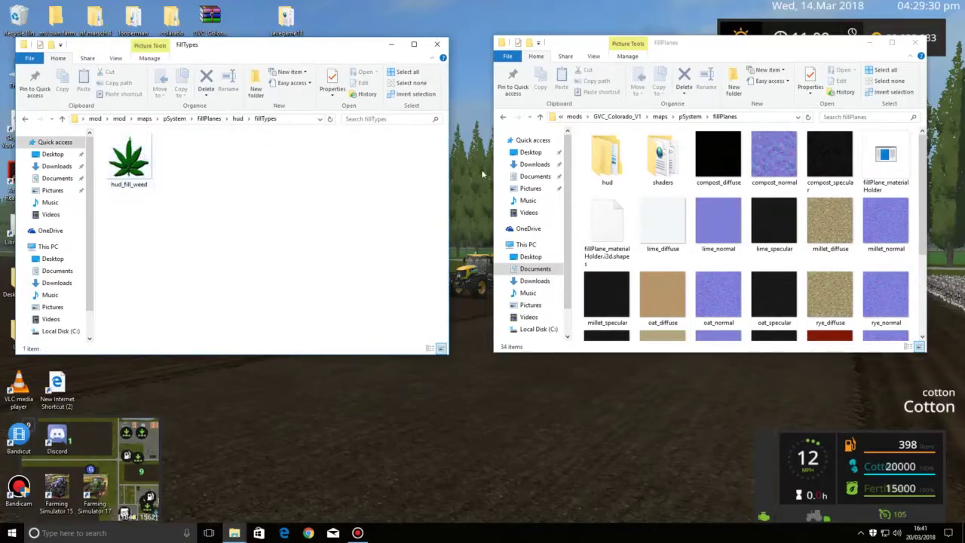
{"action": "double_click", "coordinate": [607, 160]}
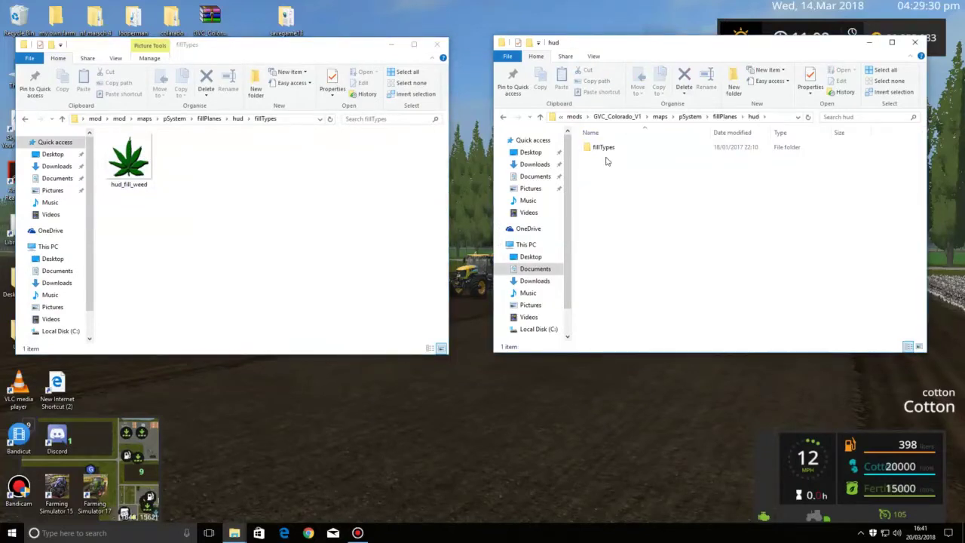
{"action": "double_click", "coordinate": [609, 155]}
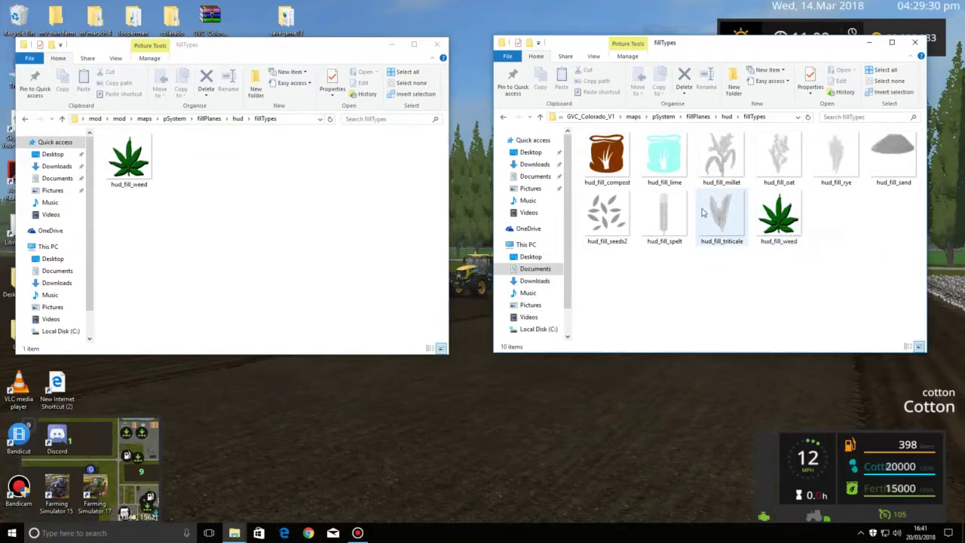
{"action": "left_click_drag", "start_coordinate": [129, 160], "coordinate": [824, 319]}
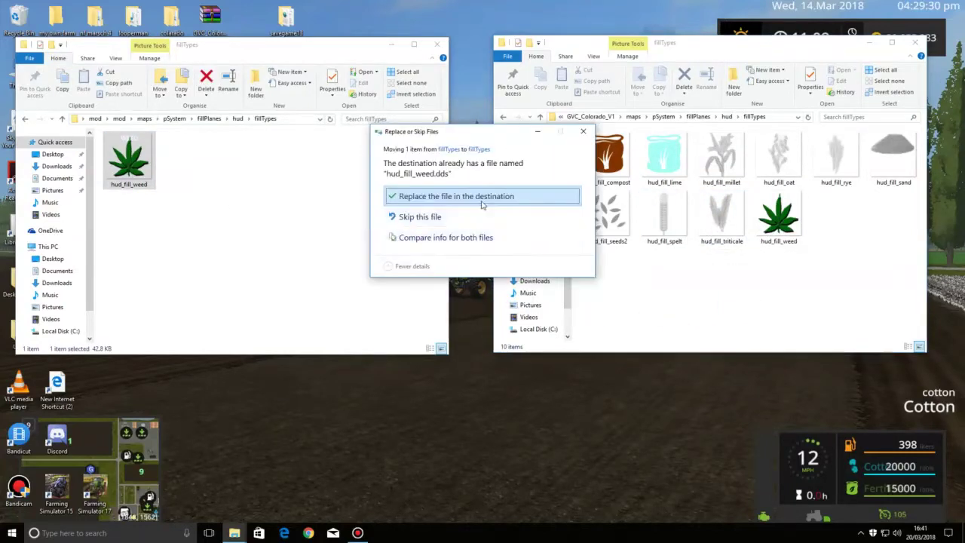
{"action": "left_click", "coordinate": [480, 197]}
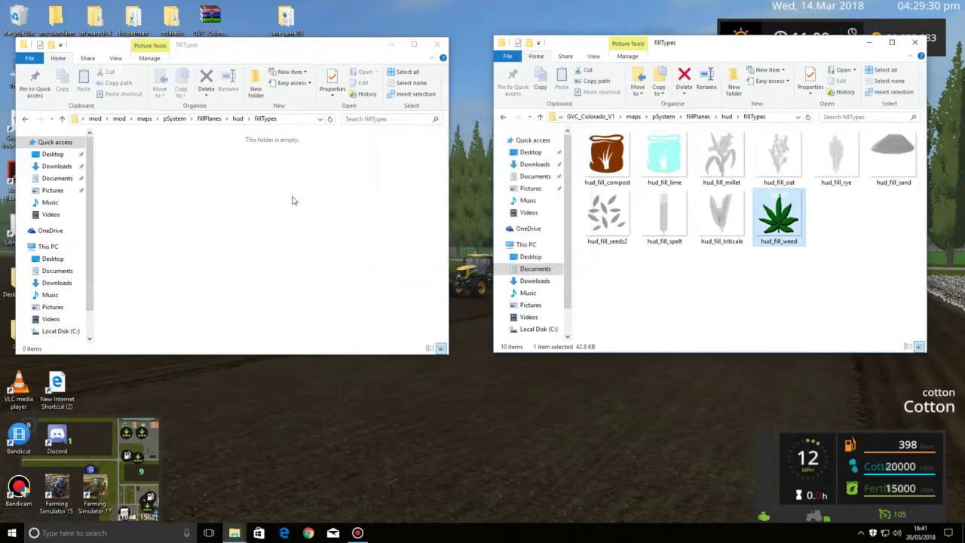
Return both windows from the fillTypes folders to their pSystem fillPlanes folders
{"action": "left_click", "coordinate": [25, 118]}
{"action": "left_click", "coordinate": [25, 118]}
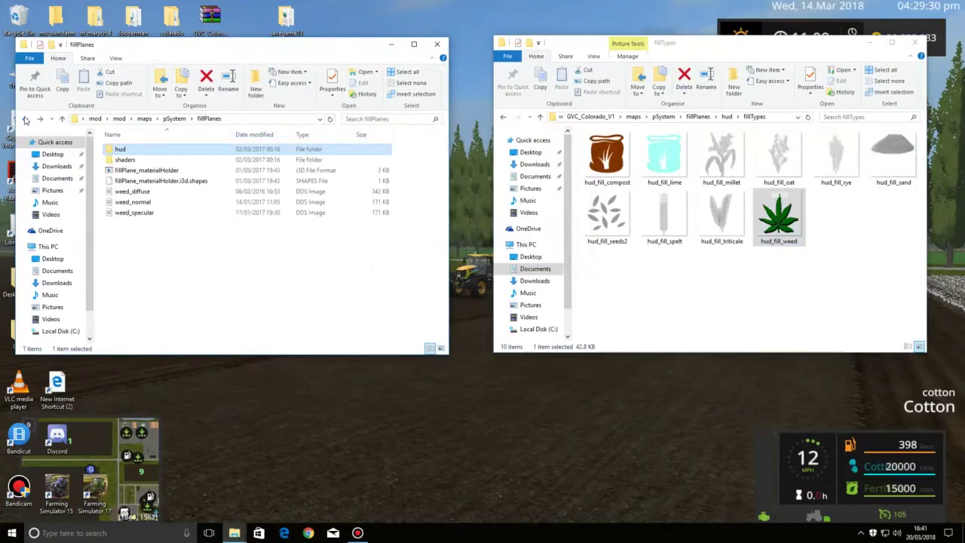
{"action": "left_click", "coordinate": [503, 118]}
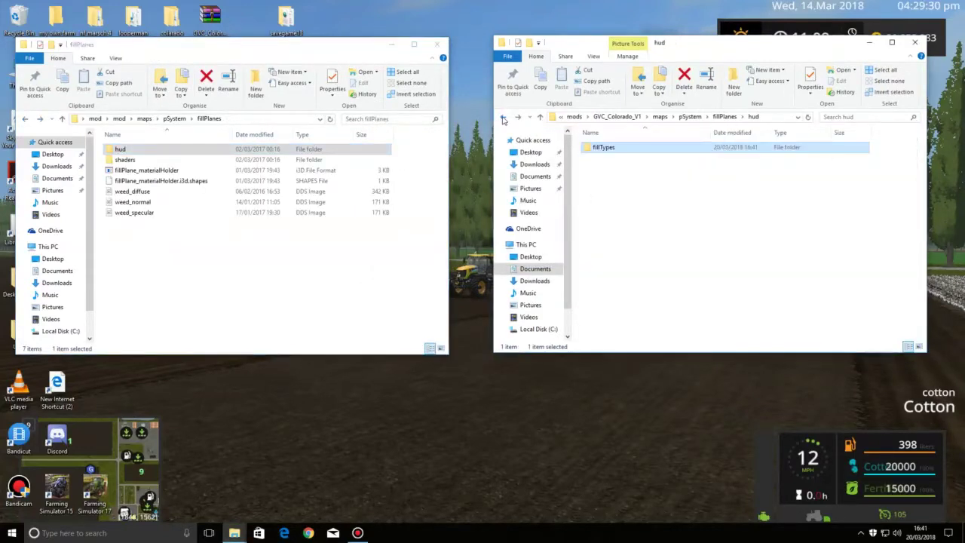
{"action": "left_click", "coordinate": [503, 118]}
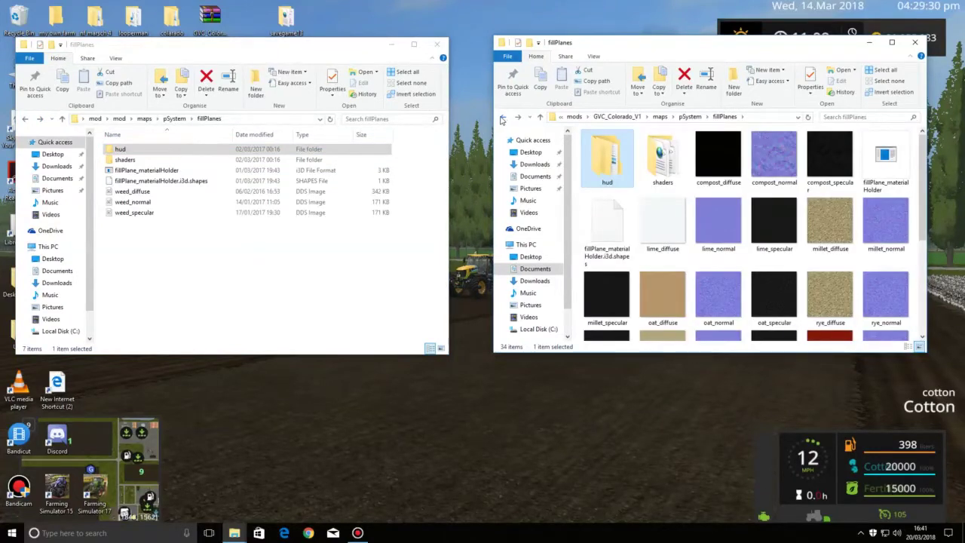
Compare the shaders folders within the mod's and the map's fillPlanes folders, returning the mod window to fillPlanes
{"action": "left_click", "coordinate": [165, 160]}
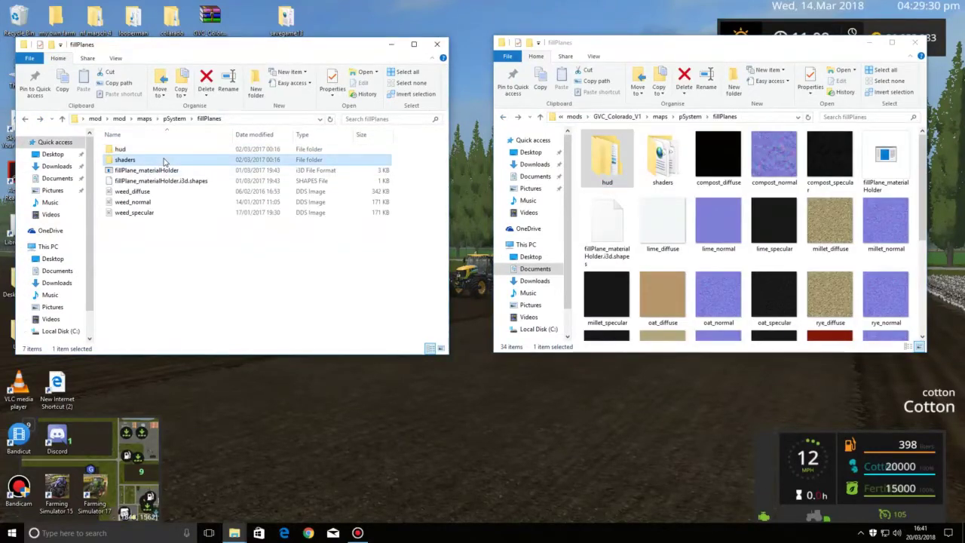
{"action": "double_click", "coordinate": [165, 161]}
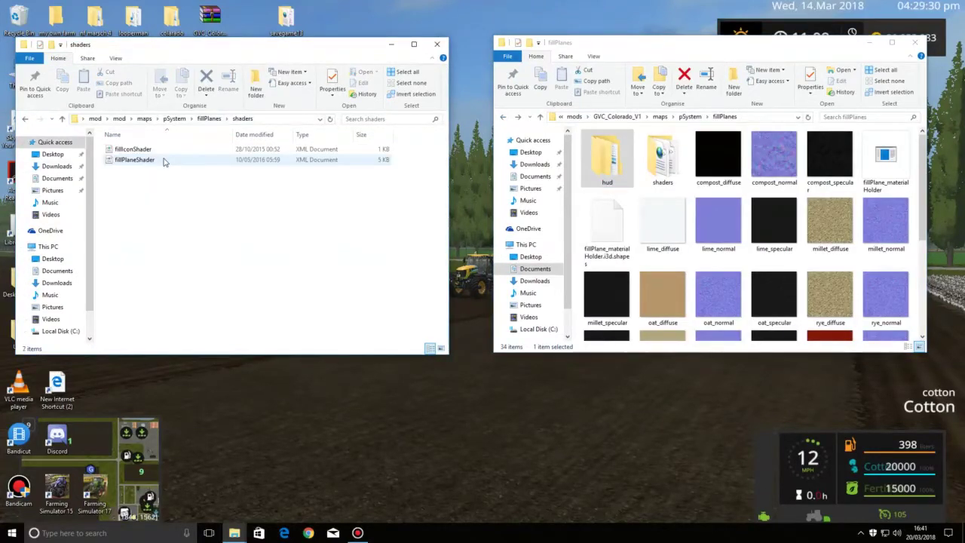
{"action": "left_click", "coordinate": [656, 174]}
{"action": "double_click", "coordinate": [656, 175]}
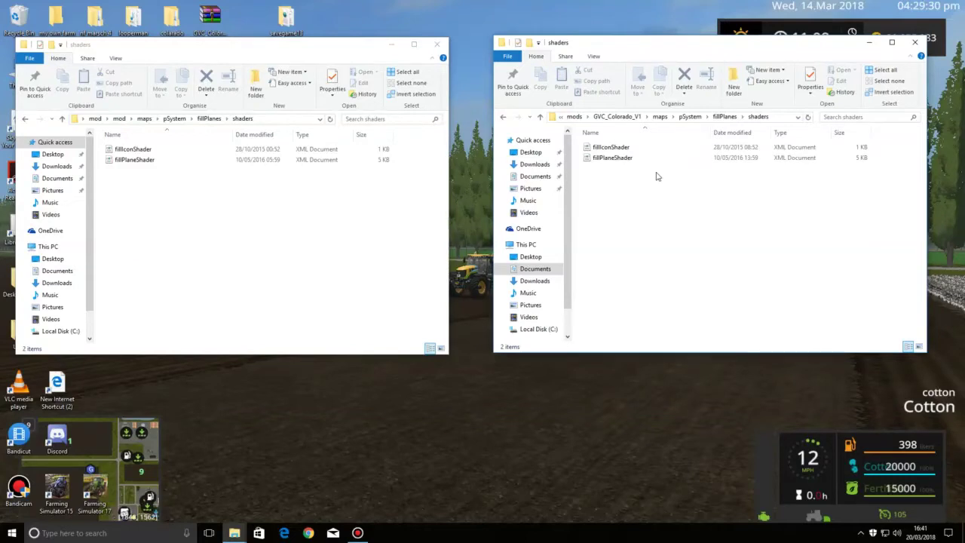
{"action": "left_click", "coordinate": [25, 121]}
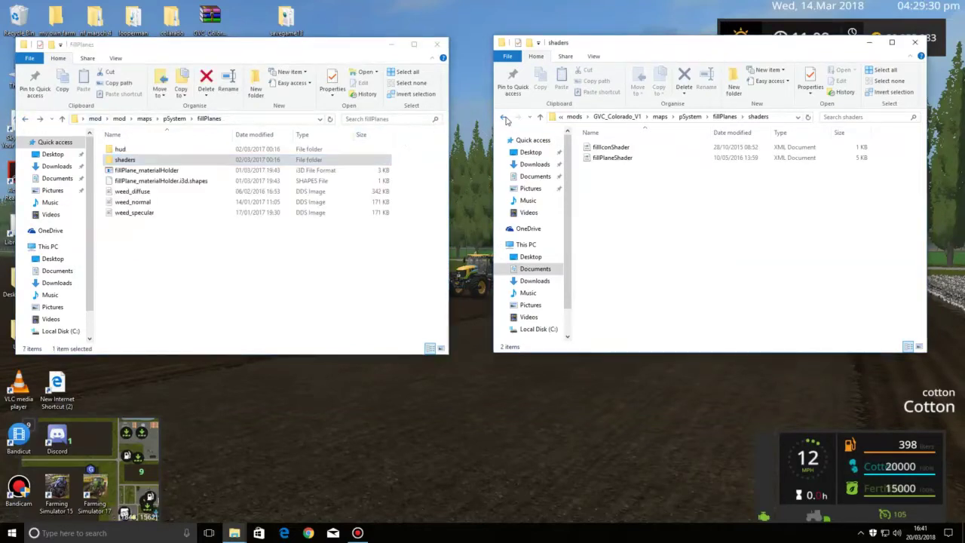
Return the map window to its fillPlanes folder and look through it for the weed textures
{"action": "left_click", "coordinate": [505, 118]}
{"action": "scroll", "coordinate": [714, 247], "scroll_direction": "down", "scroll_amount": 3}
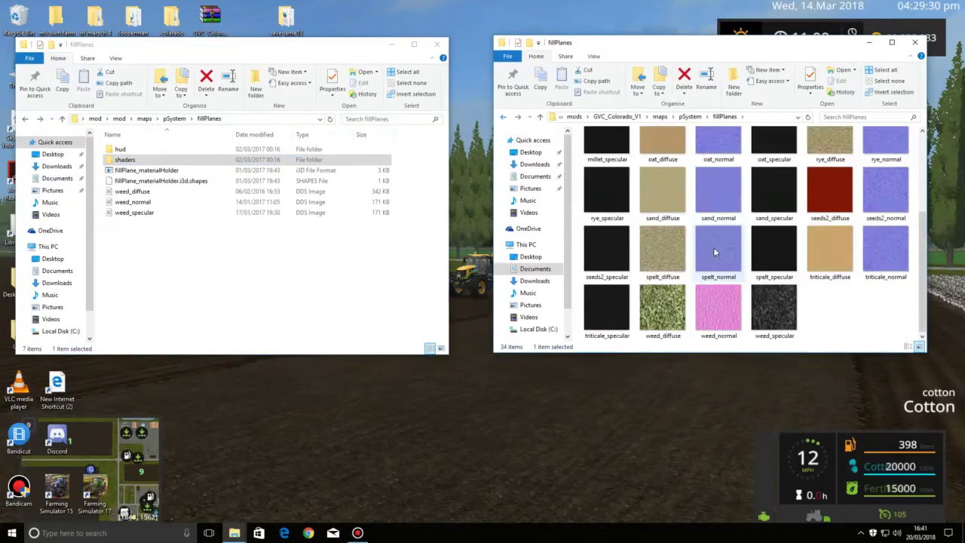
{"action": "scroll", "coordinate": [714, 247], "scroll_direction": "up", "scroll_amount": 3}
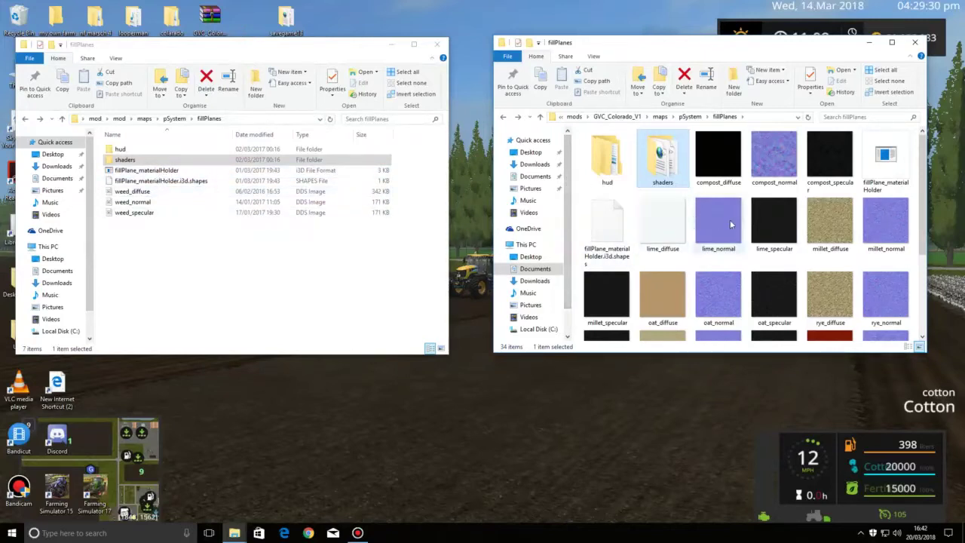
{"action": "scroll", "coordinate": [730, 220], "scroll_direction": "down", "scroll_amount": 2}
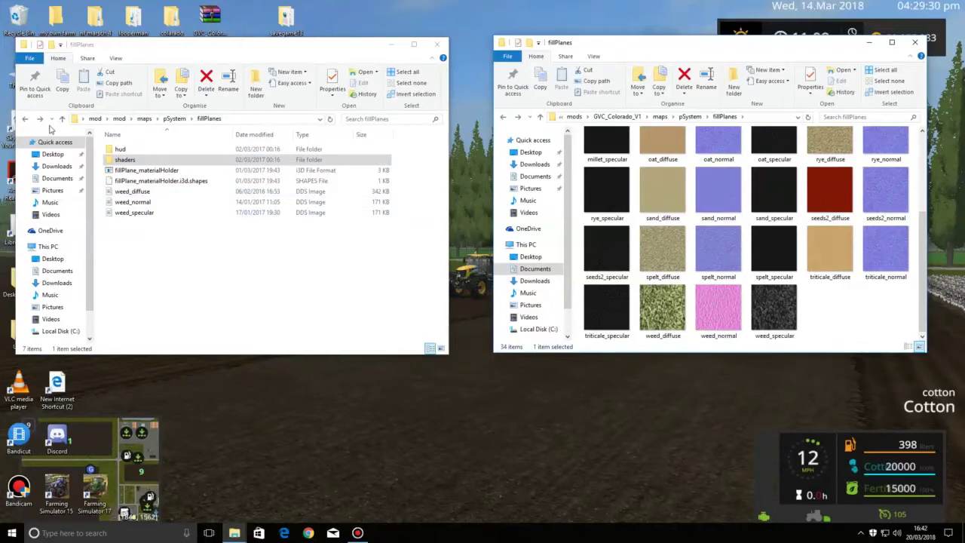
Return both windows to pSystem, open their particleSystems folders and compare the contents
{"action": "left_click", "coordinate": [503, 117]}
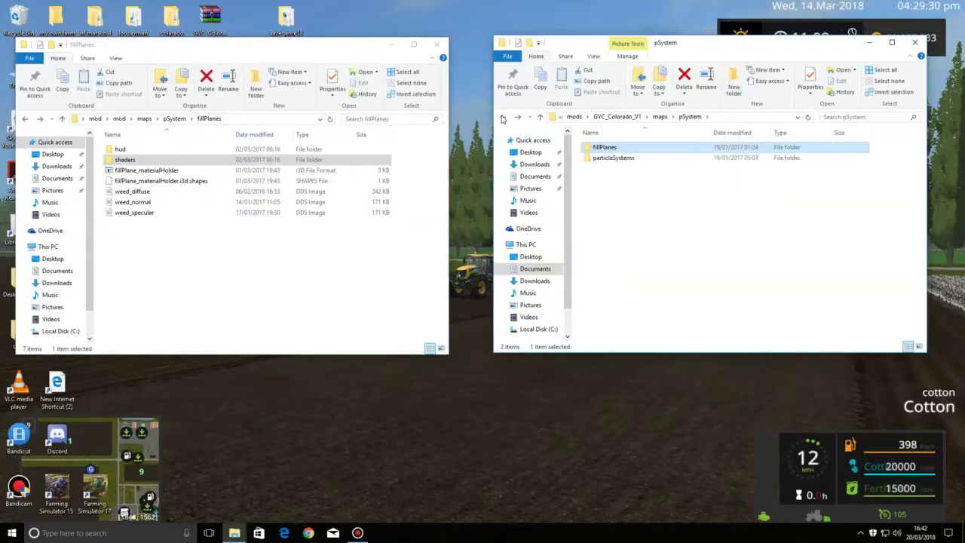
{"action": "left_click", "coordinate": [25, 119]}
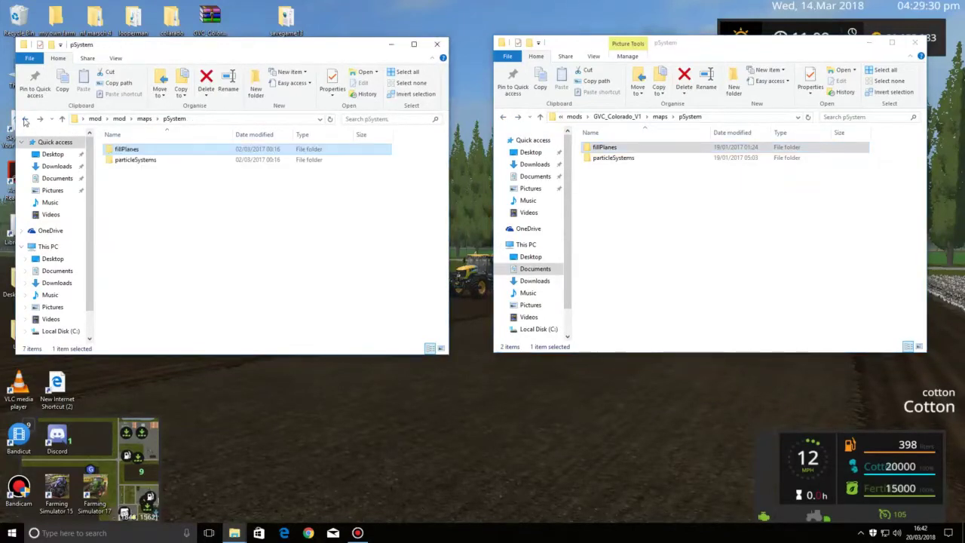
{"action": "double_click", "coordinate": [146, 162]}
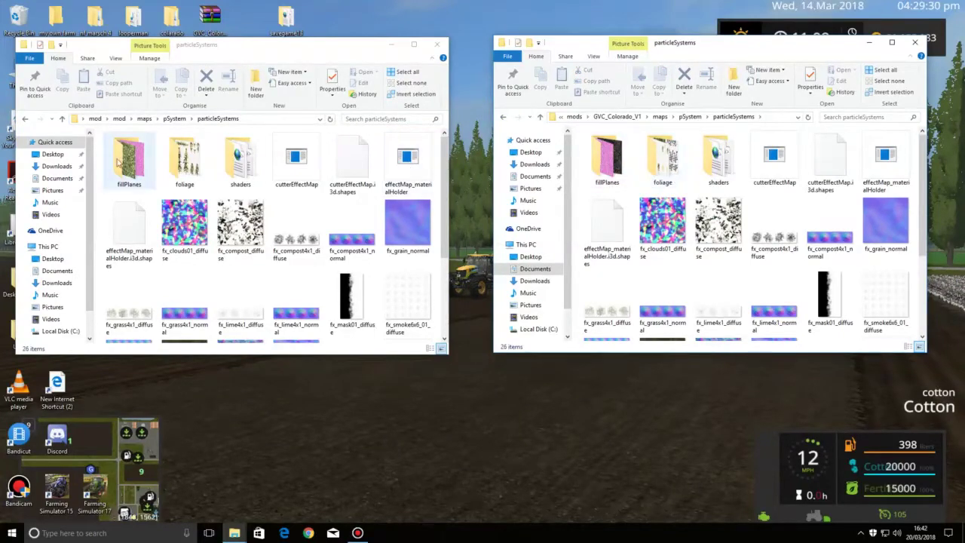
{"action": "scroll", "coordinate": [653, 190], "scroll_direction": "down", "scroll_amount": 2}
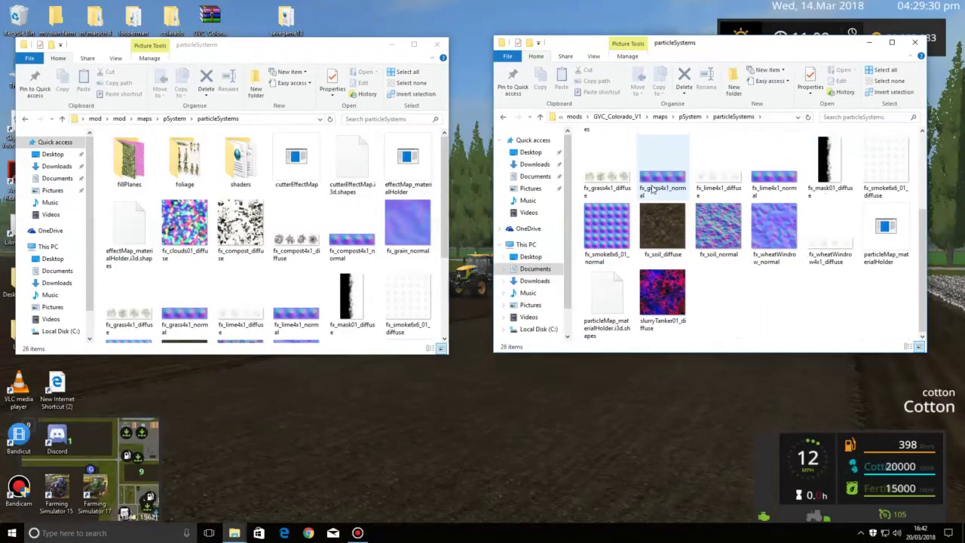
{"action": "scroll", "coordinate": [653, 190], "scroll_direction": "up", "scroll_amount": 2}
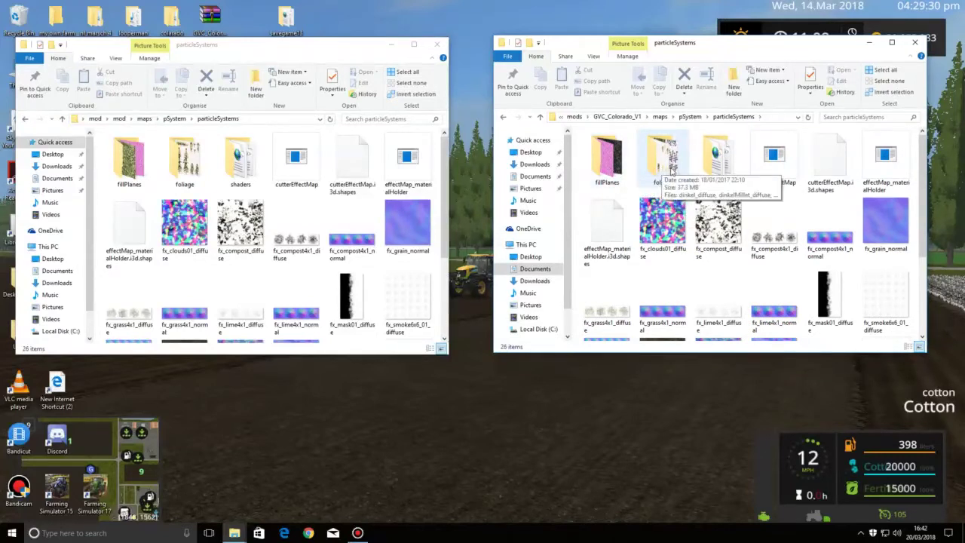
Move the map's particleSystems fillPlanes folder to the desktop and put the mod's fillPlanes folder in its place
{"action": "left_click_drag", "start_coordinate": [623, 155], "coordinate": [301, 445]}
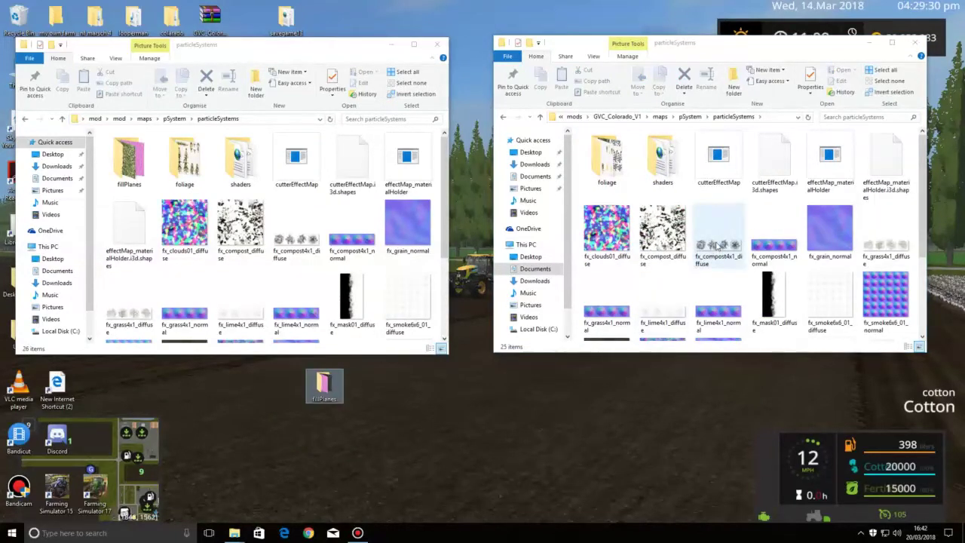
{"action": "scroll", "coordinate": [717, 245], "scroll_direction": "down", "scroll_amount": 3}
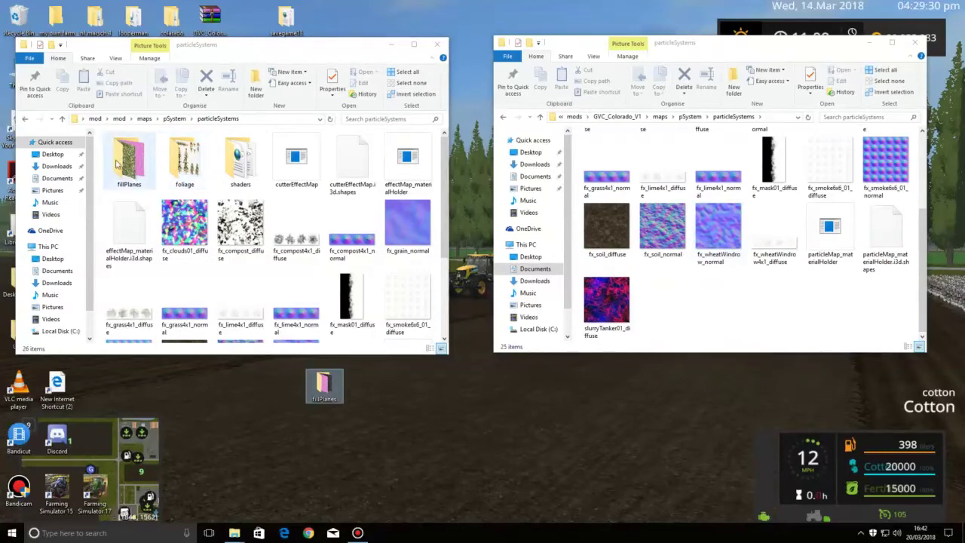
{"action": "left_click_drag", "start_coordinate": [117, 164], "coordinate": [681, 328]}
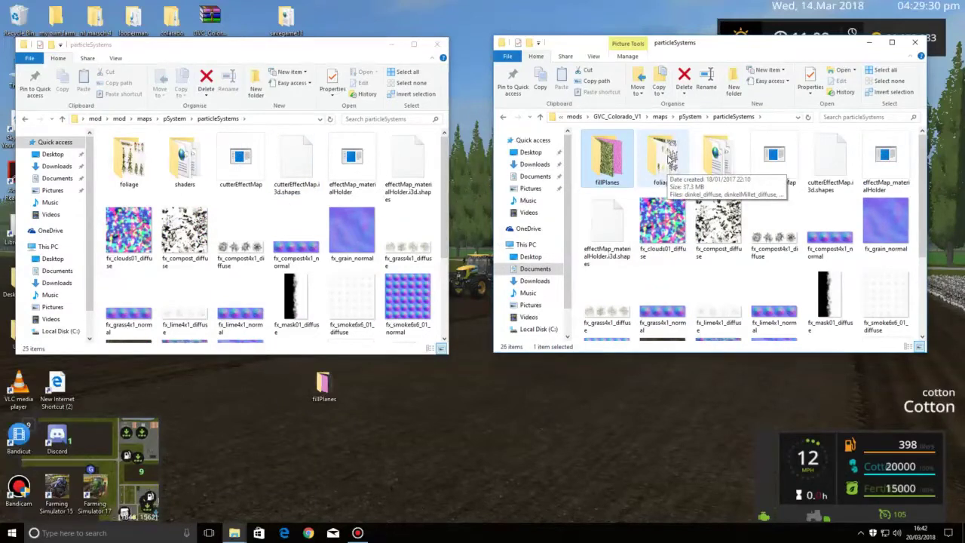
Move the map's particleSystems foliage folder to the desktop and put the mod's foliage folder in its place
{"action": "left_click_drag", "start_coordinate": [671, 158], "coordinate": [402, 450]}
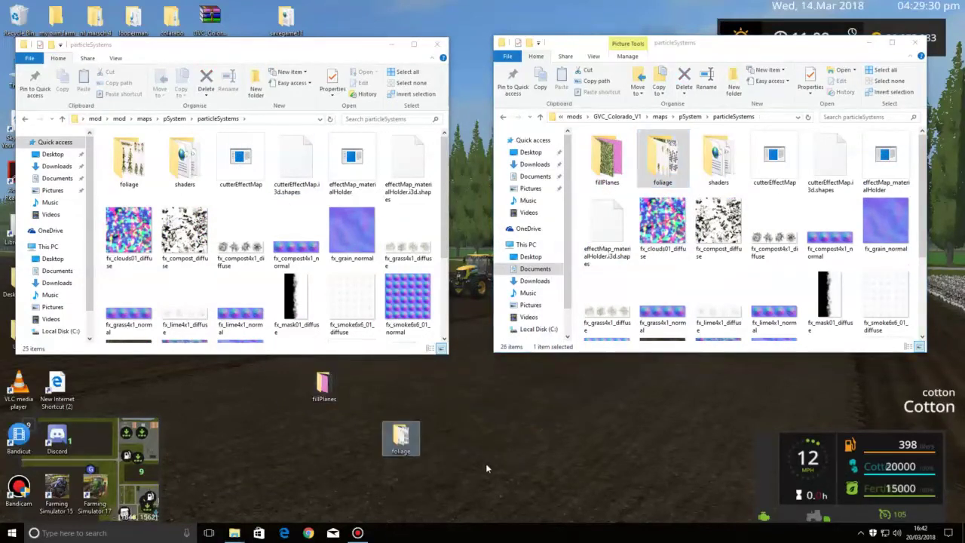
{"action": "scroll", "coordinate": [309, 298], "scroll_direction": "down", "scroll_amount": 3}
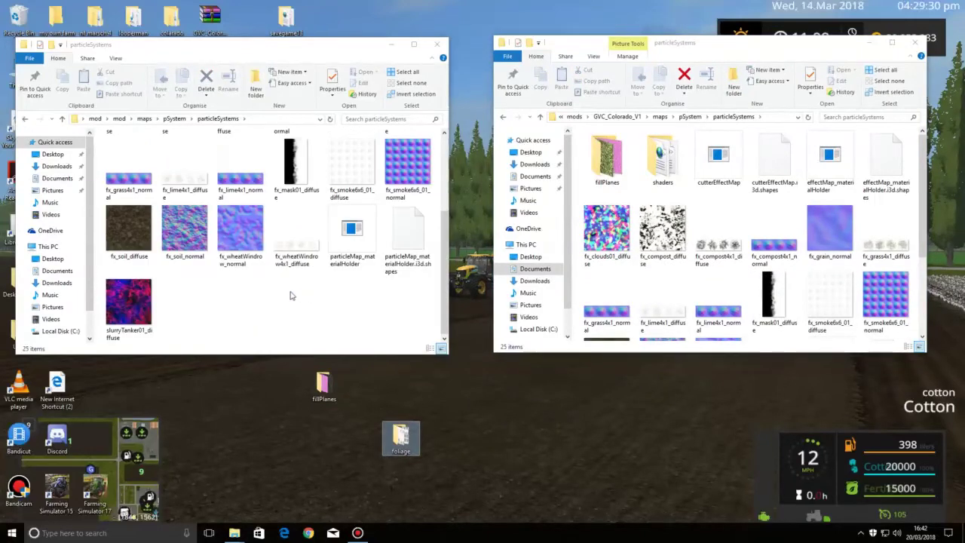
{"action": "scroll", "coordinate": [762, 239], "scroll_direction": "down", "scroll_amount": 3}
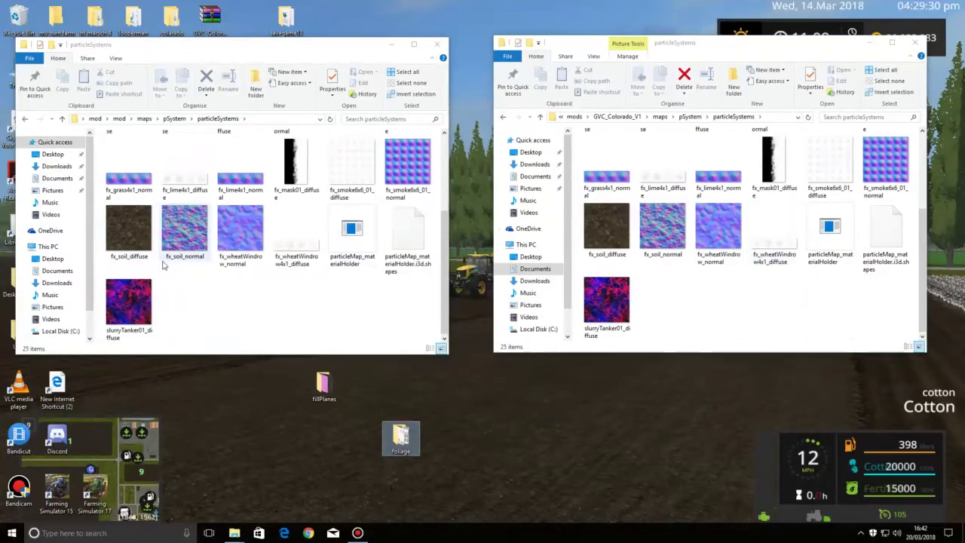
{"action": "scroll", "coordinate": [155, 249], "scroll_direction": "up", "scroll_amount": 3}
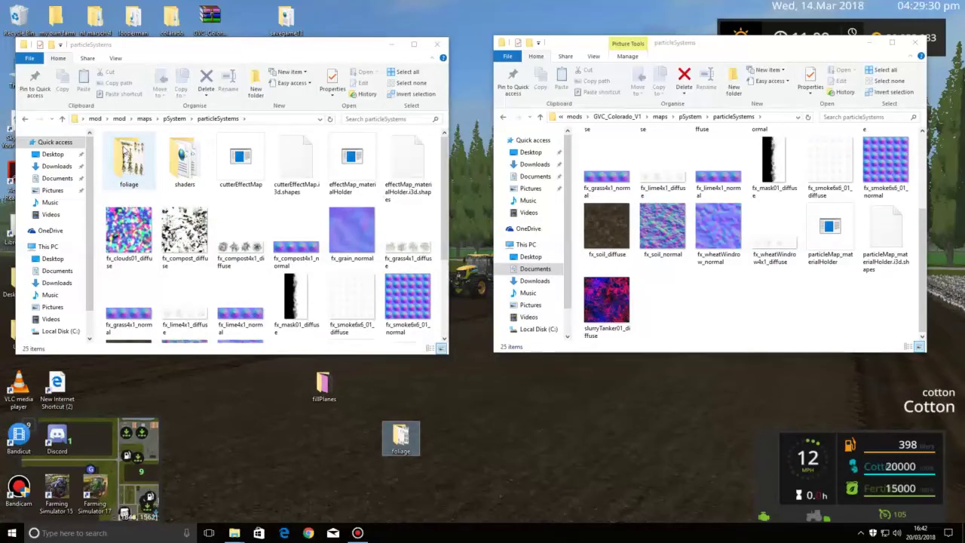
{"action": "left_click_drag", "start_coordinate": [128, 158], "coordinate": [705, 323]}
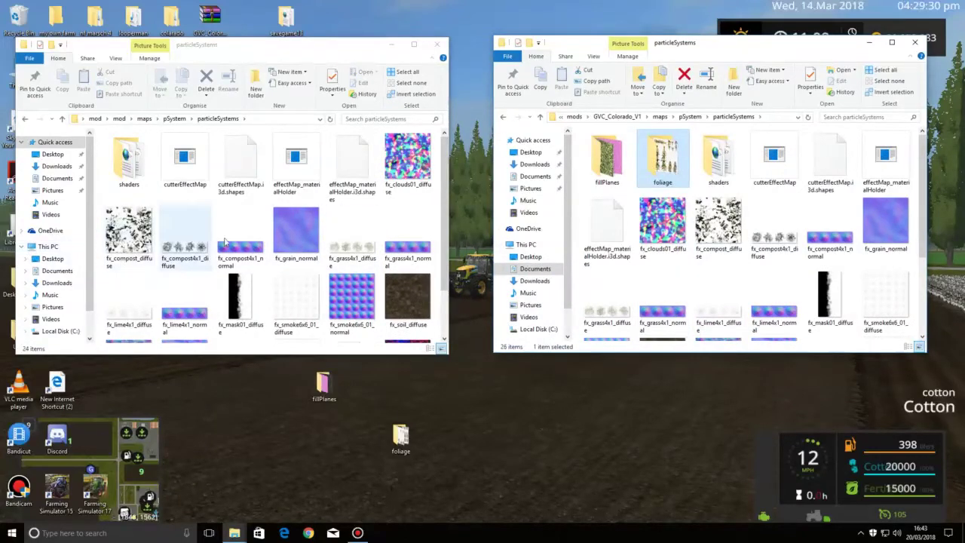
{"action": "scroll", "coordinate": [240, 240], "scroll_direction": "down", "scroll_amount": 1}
{"action": "scroll", "coordinate": [240, 240], "scroll_direction": "up", "scroll_amount": 1}
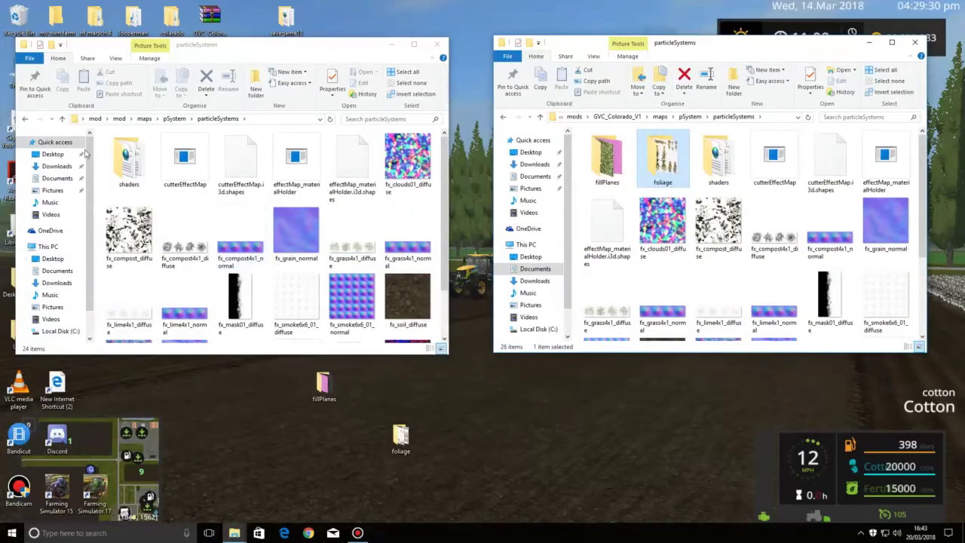
Return both windows from the particleSystems folders to their maps folders
{"action": "left_click", "coordinate": [25, 120]}
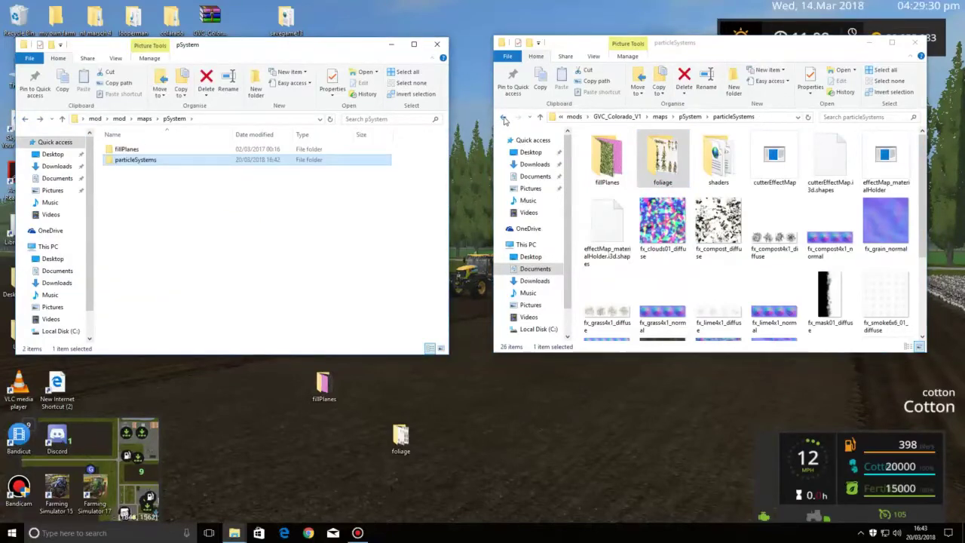
{"action": "left_click", "coordinate": [504, 119]}
{"action": "left_click", "coordinate": [503, 119]}
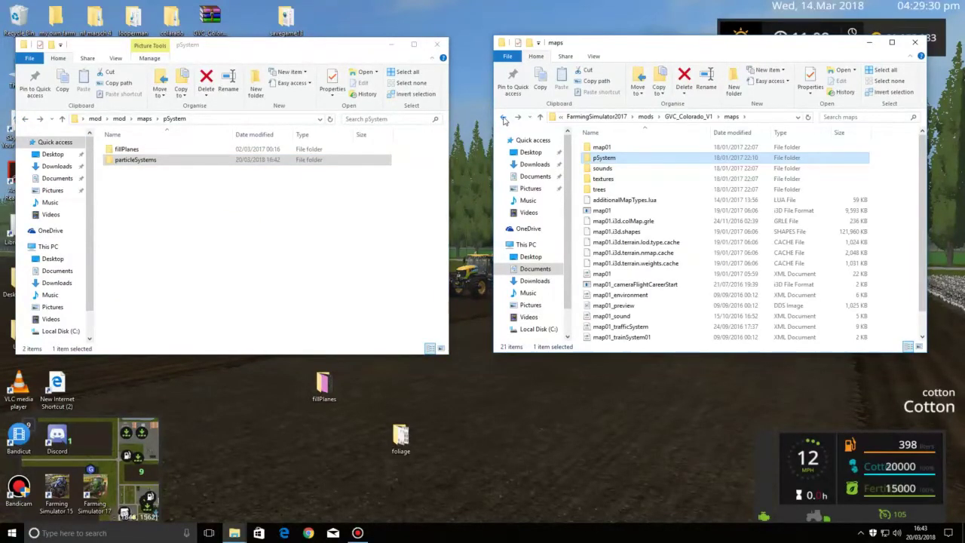
{"action": "left_click", "coordinate": [26, 119]}
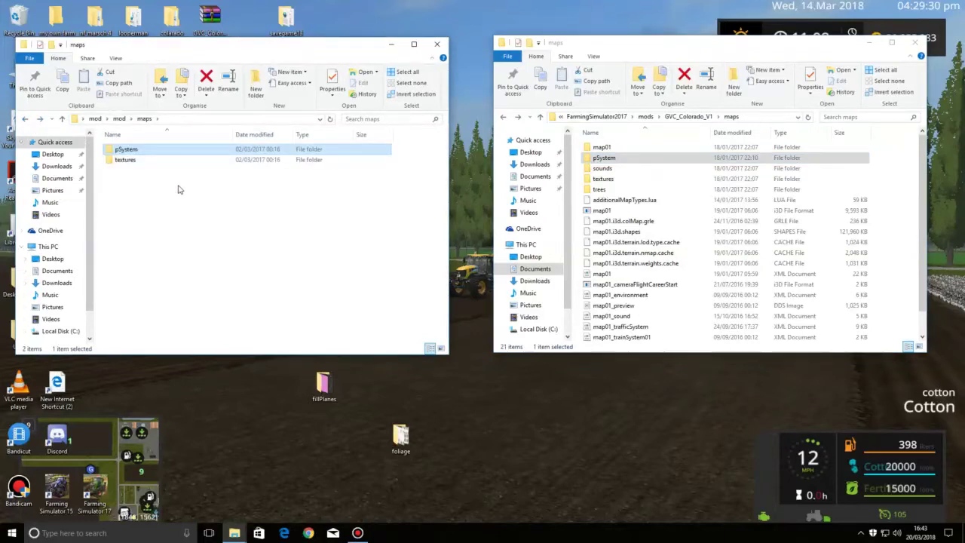
Open the textures folders in both windows, checking the mod's terrain distance folder and the map's goldcrestValley folder
{"action": "double_click", "coordinate": [125, 162]}
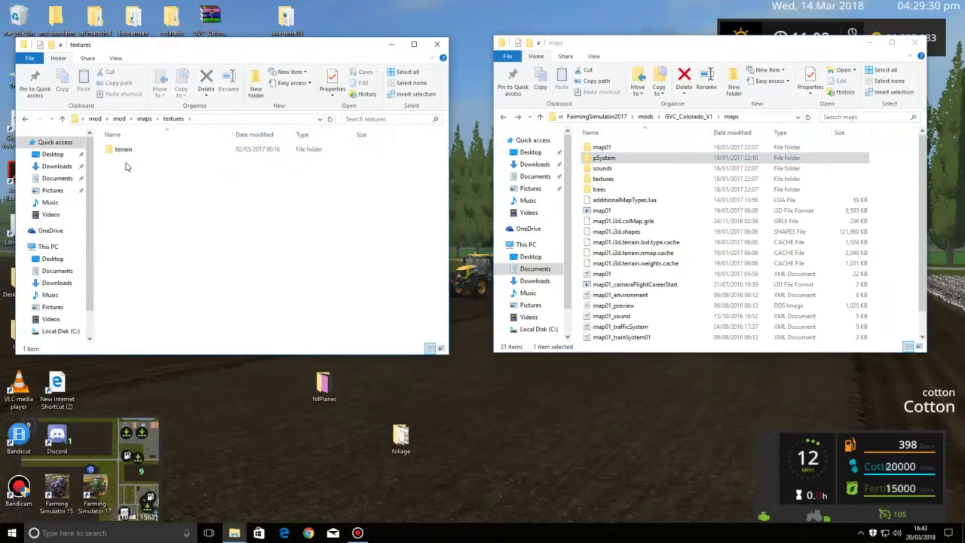
{"action": "double_click", "coordinate": [126, 151]}
{"action": "double_click", "coordinate": [127, 151]}
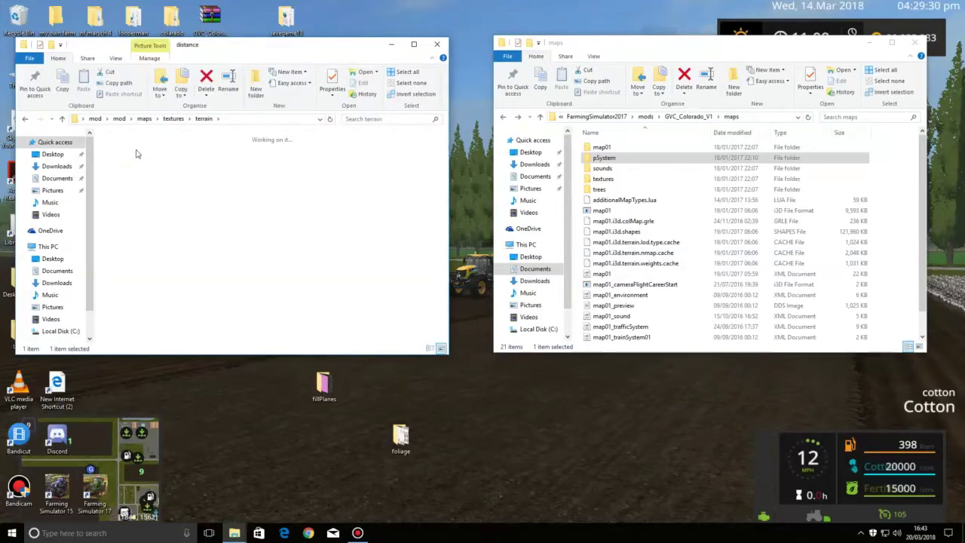
{"action": "left_click", "coordinate": [26, 120]}
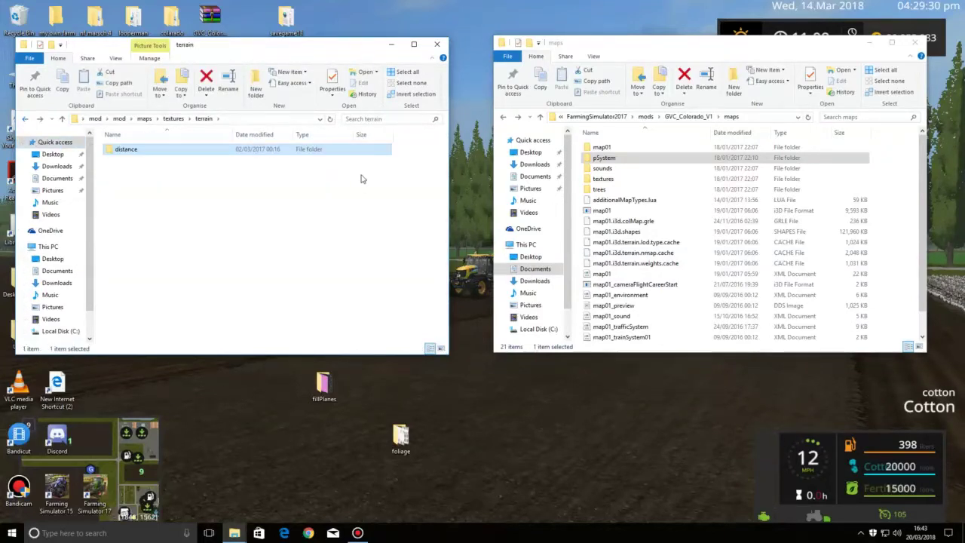
{"action": "double_click", "coordinate": [607, 180]}
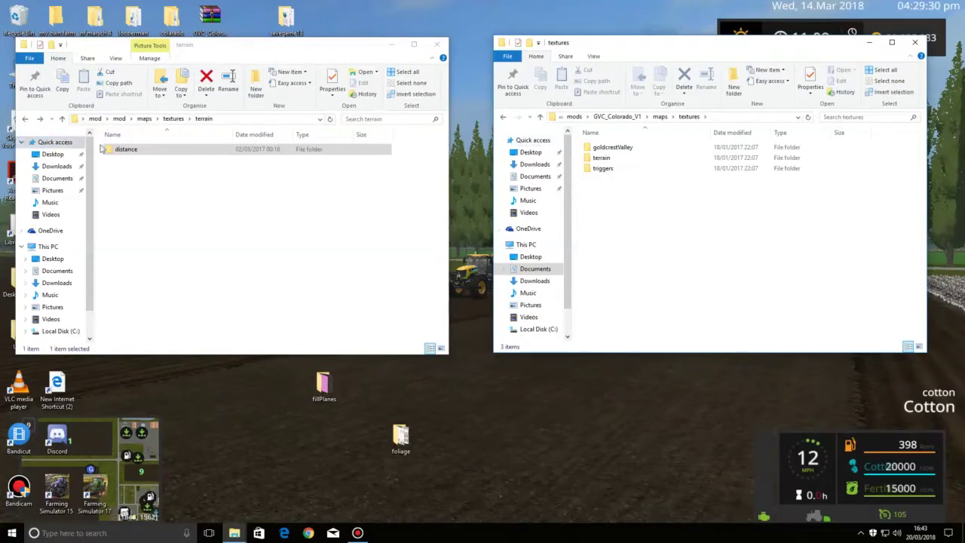
{"action": "double_click", "coordinate": [617, 148]}
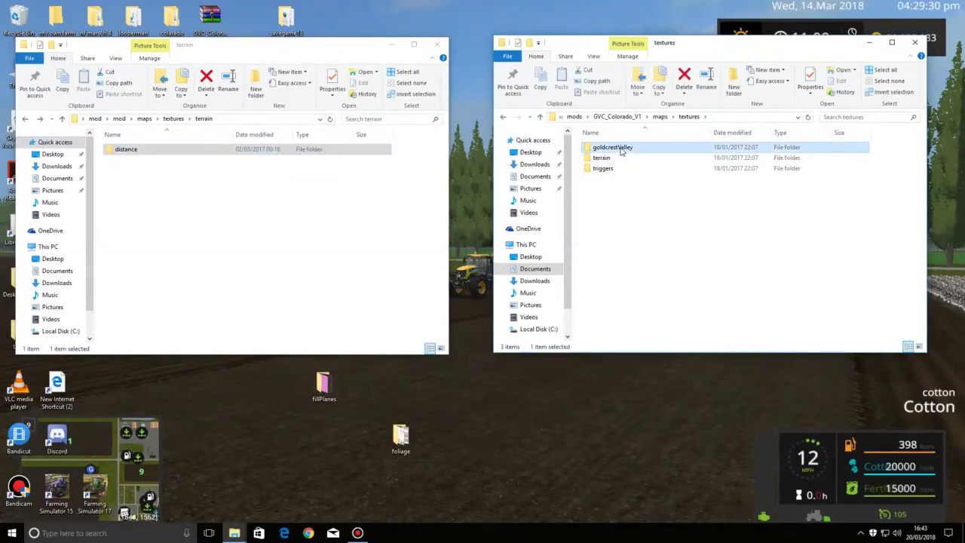
{"action": "left_click", "coordinate": [503, 119]}
{"action": "left_click", "coordinate": [26, 120]}
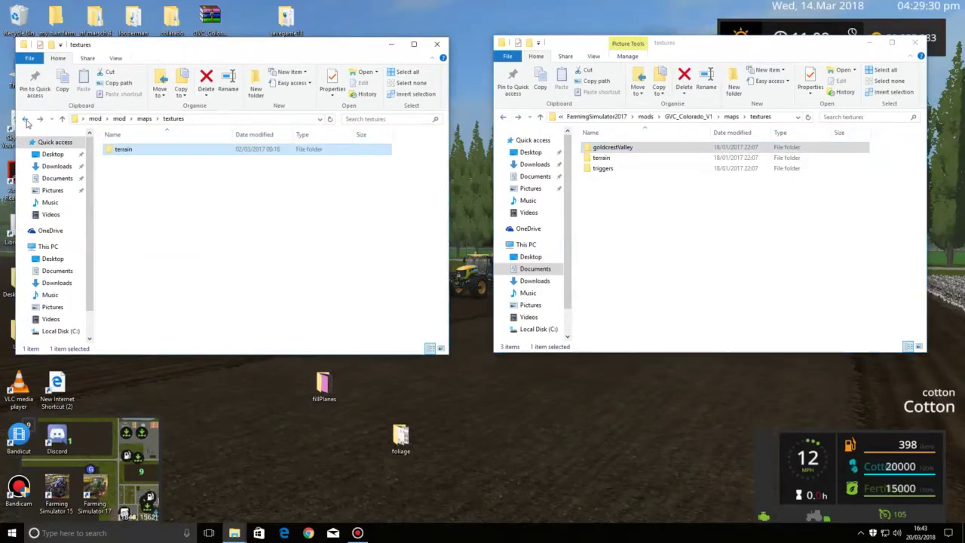
Open the textures terrain distance folder in both the mod and the map windows
{"action": "double_click", "coordinate": [629, 158]}
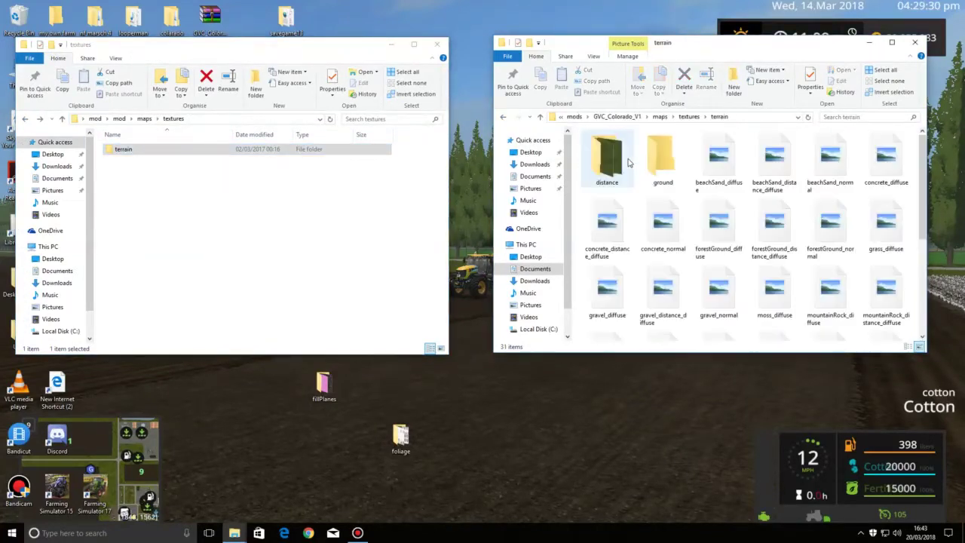
{"action": "scroll", "coordinate": [631, 163], "scroll_direction": "down", "scroll_amount": 3}
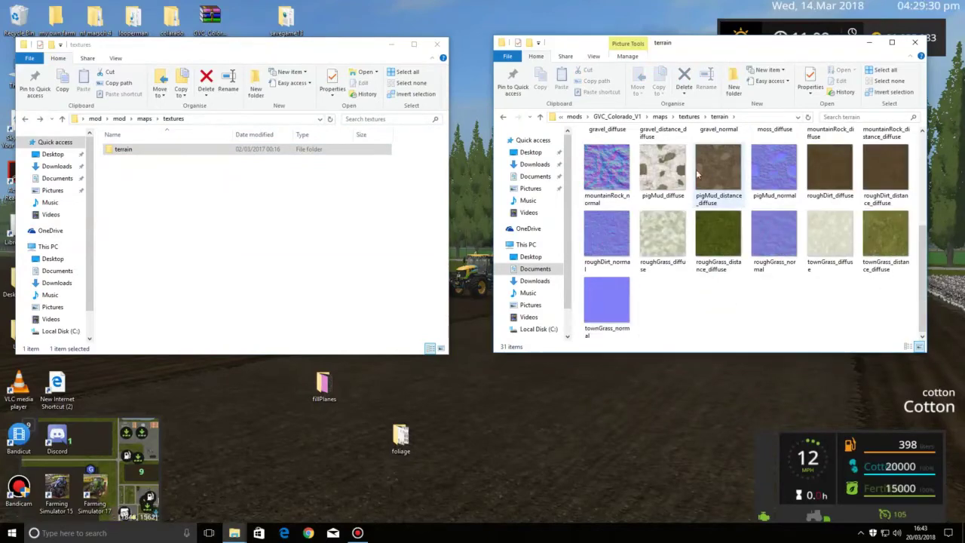
{"action": "double_click", "coordinate": [171, 151]}
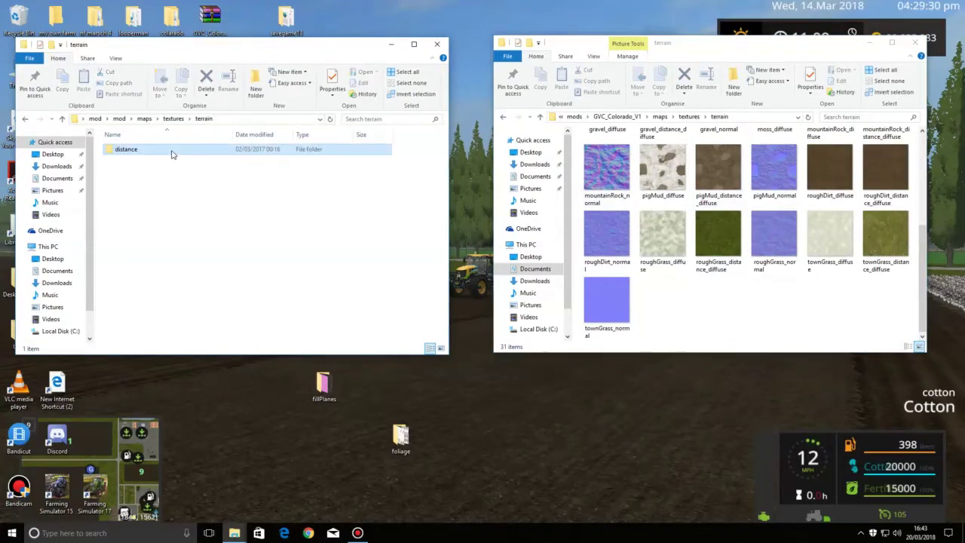
{"action": "double_click", "coordinate": [171, 150]}
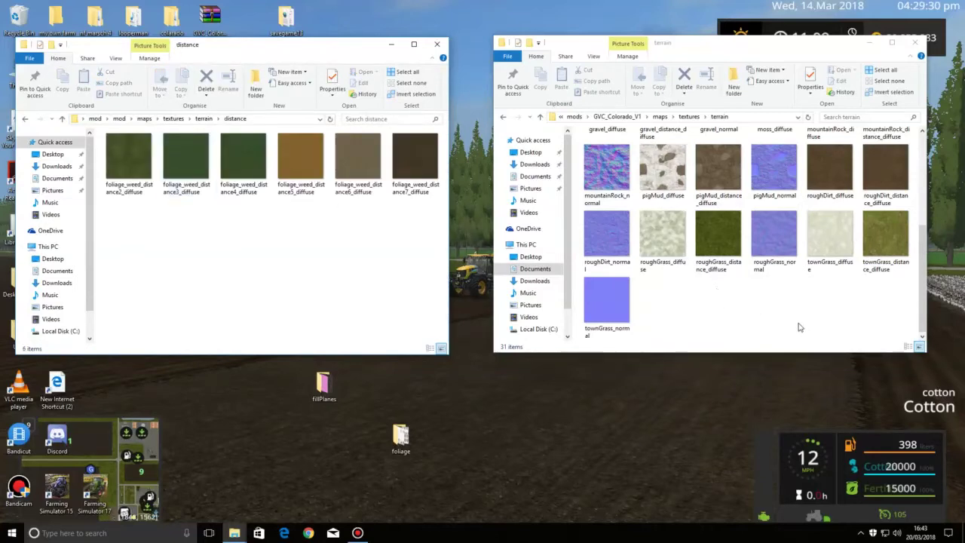
{"action": "scroll", "coordinate": [797, 290], "scroll_direction": "up", "scroll_amount": 3}
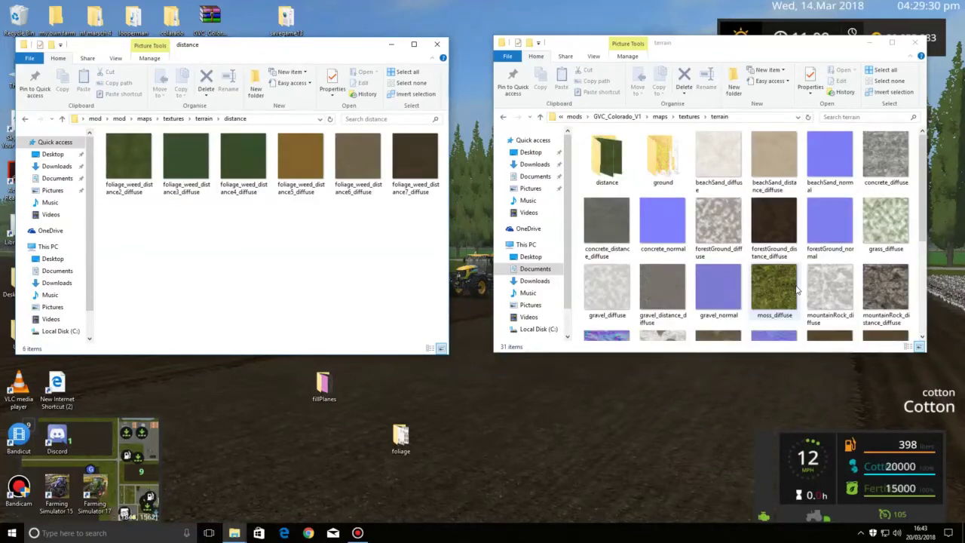
{"action": "double_click", "coordinate": [610, 170]}
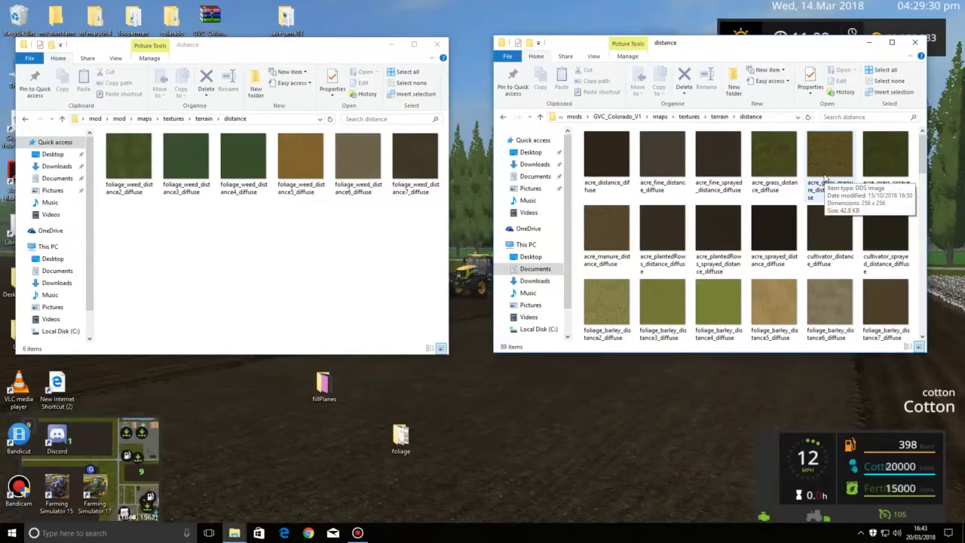
Look through the map's distance folder for the foliage_weed textures and return the mod window to terrain
{"action": "scroll", "coordinate": [819, 179], "scroll_direction": "down", "scroll_amount": 5}
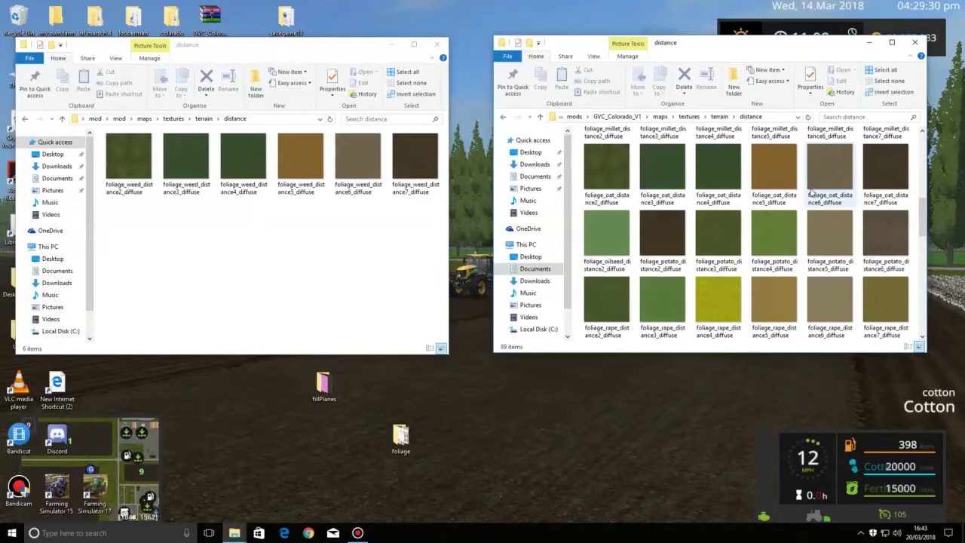
{"action": "scroll", "coordinate": [811, 192], "scroll_direction": "down", "scroll_amount": 5}
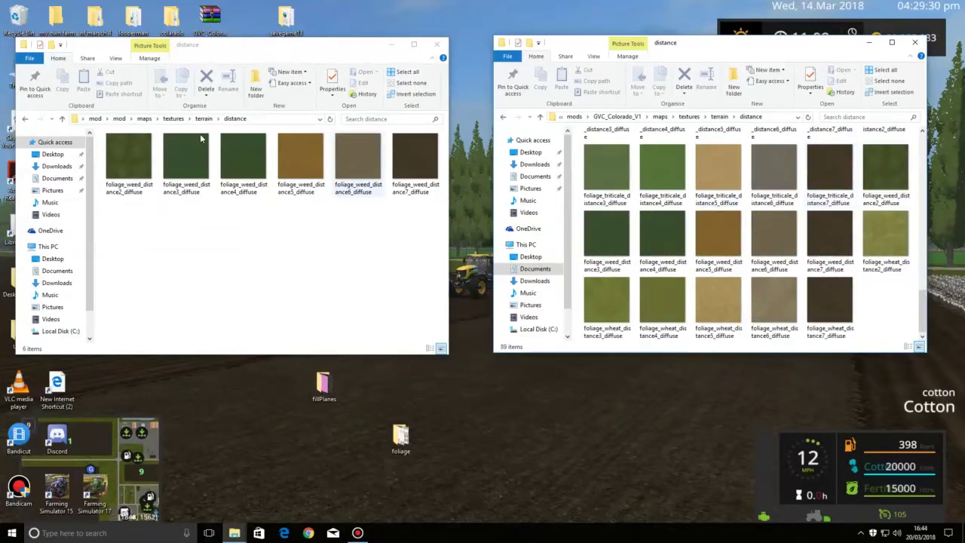
{"action": "left_click", "coordinate": [24, 119]}
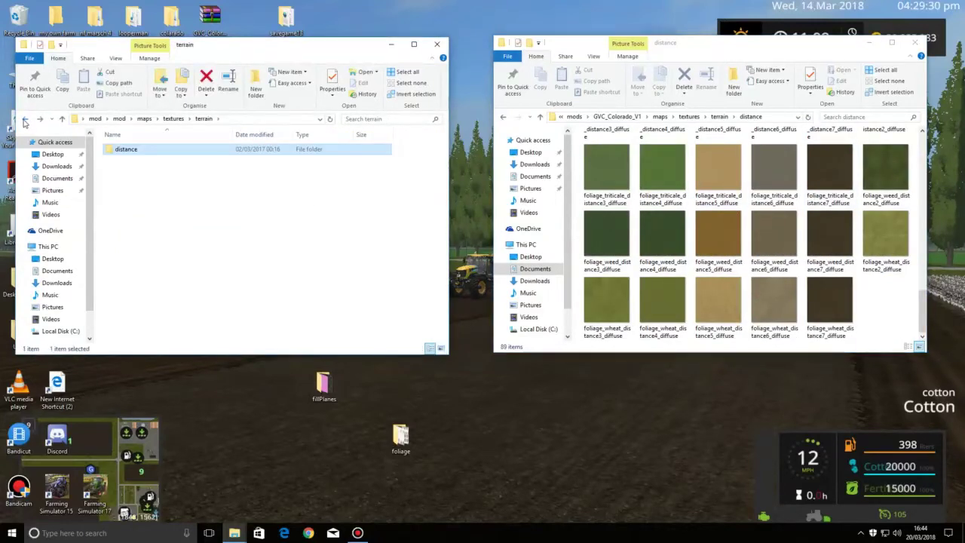
Return the mod window to the top-level mod folder and the map window from distance to the maps folder
{"action": "left_click", "coordinate": [25, 121]}
{"action": "left_click", "coordinate": [24, 120]}
{"action": "left_click", "coordinate": [24, 120]}
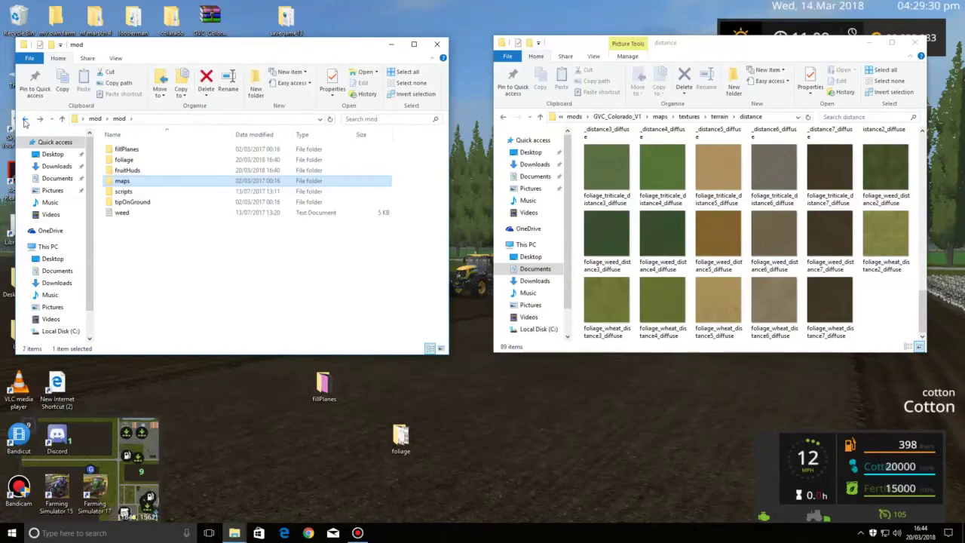
{"action": "left_click", "coordinate": [503, 118]}
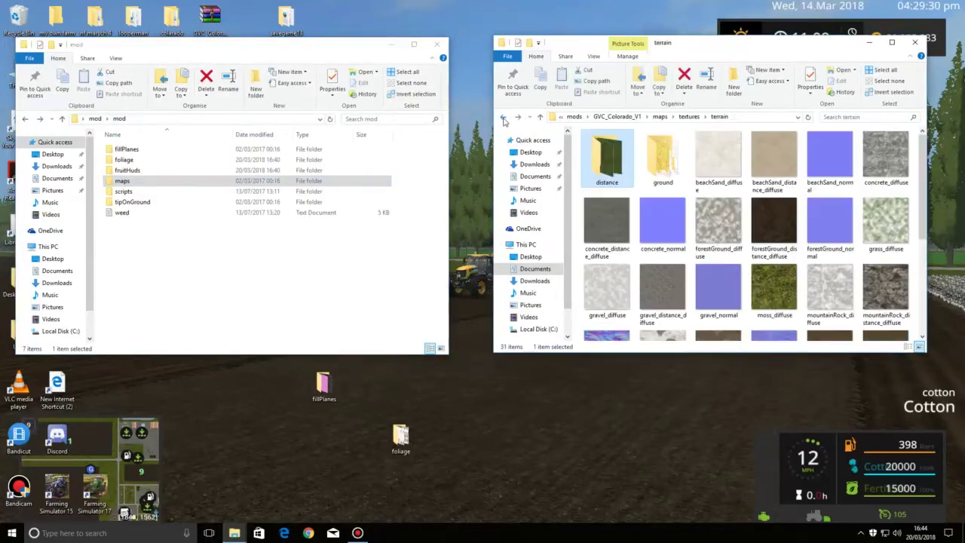
{"action": "left_click", "coordinate": [503, 118]}
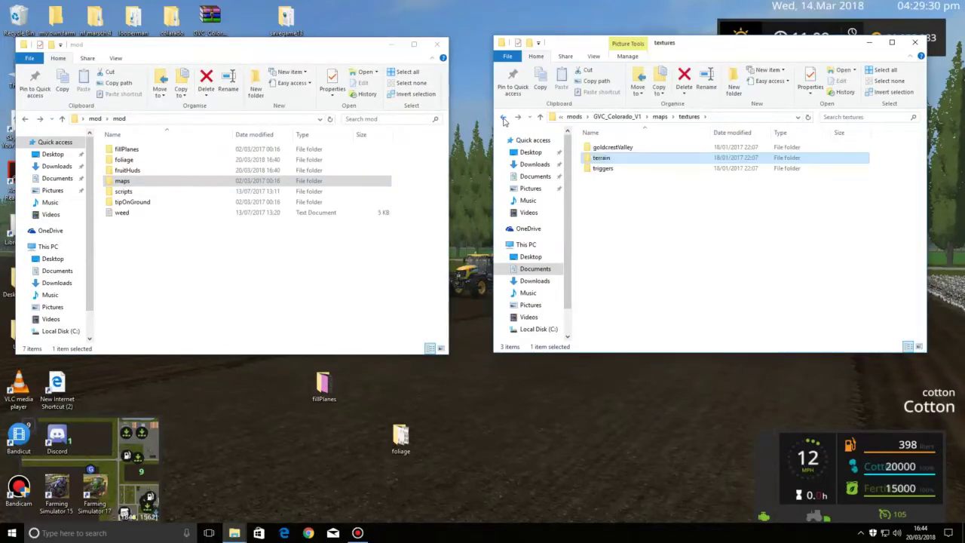
{"action": "left_click", "coordinate": [503, 118]}
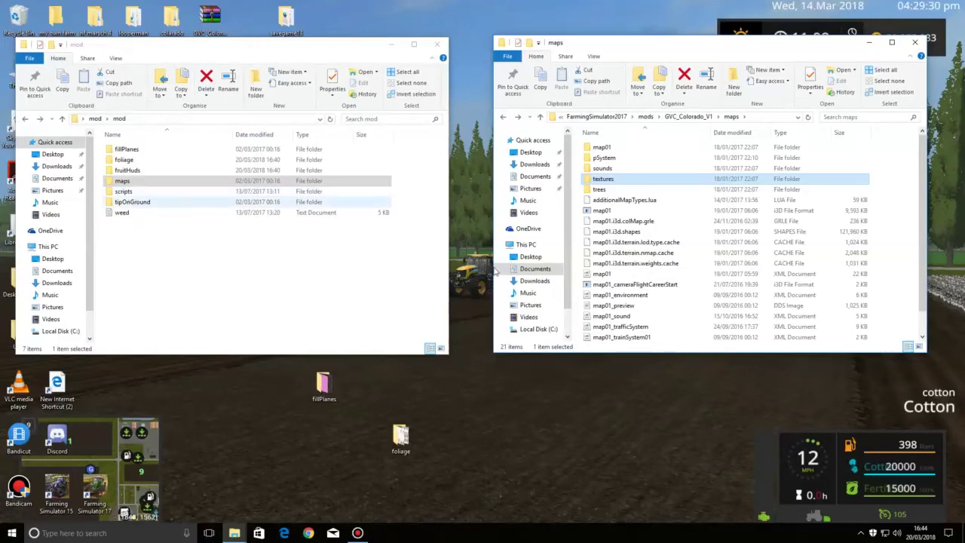
Check the contents of the map01 folder inside the map's maps folder and return to maps
{"action": "scroll", "coordinate": [617, 243], "scroll_direction": "down", "scroll_amount": 1}
{"action": "scroll", "coordinate": [618, 244], "scroll_direction": "up", "scroll_amount": 1}
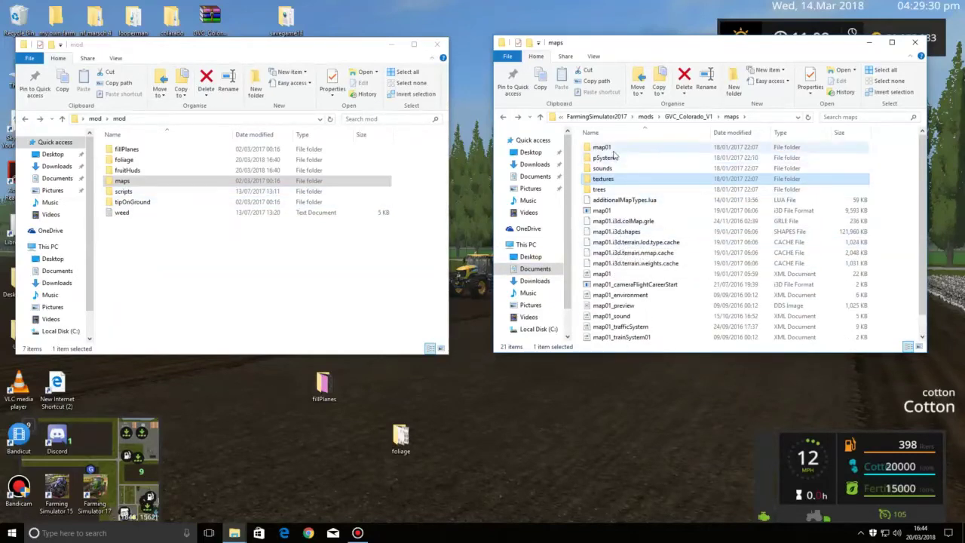
{"action": "left_click", "coordinate": [612, 148]}
{"action": "double_click", "coordinate": [613, 148]}
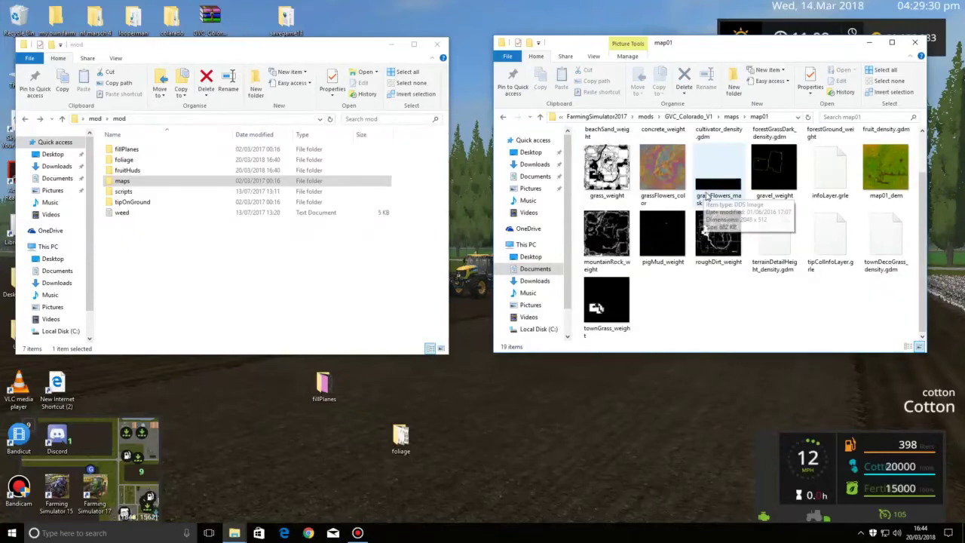
{"action": "left_click", "coordinate": [503, 121]}
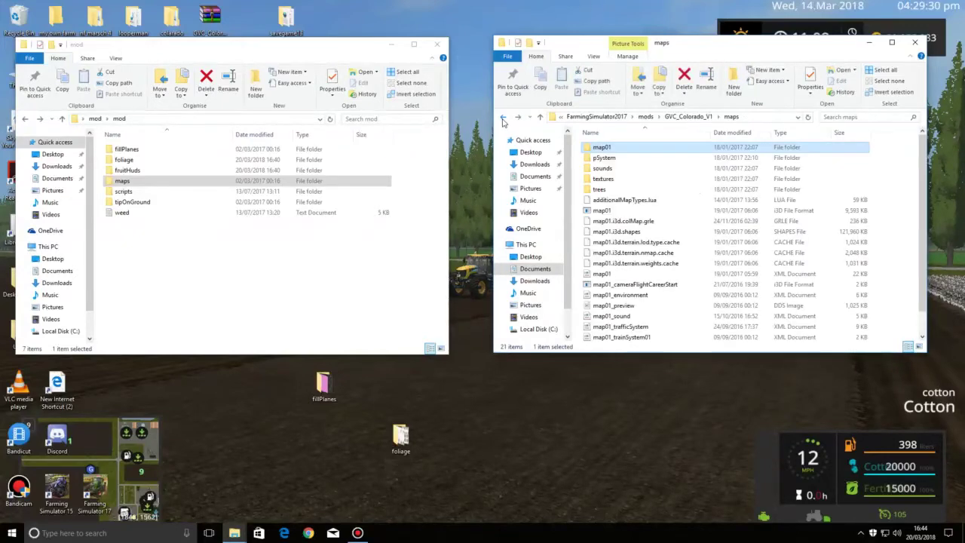
Return the map window to the mods folder and close both the map and mod folder windows
{"action": "left_click", "coordinate": [503, 120]}
{"action": "left_click", "coordinate": [503, 121]}
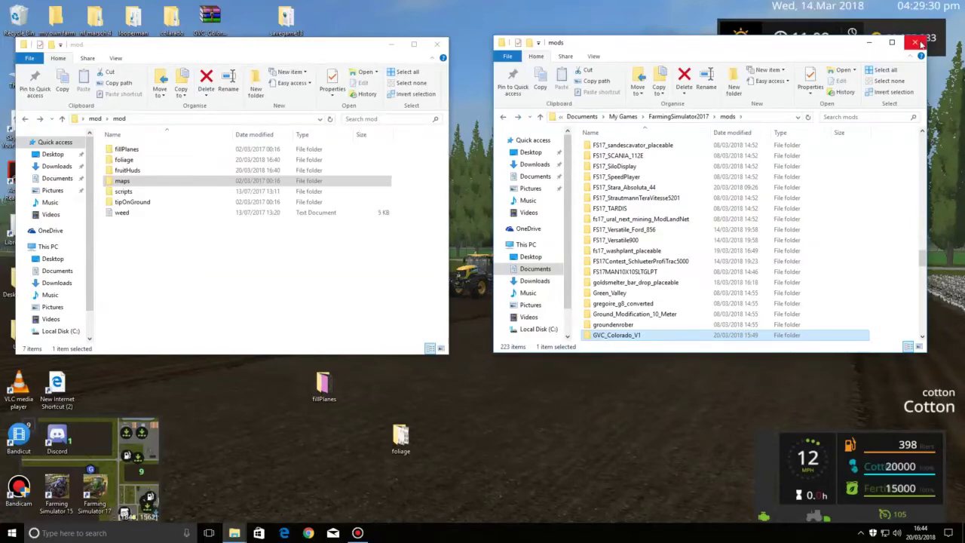
{"action": "left_click", "coordinate": [915, 42]}
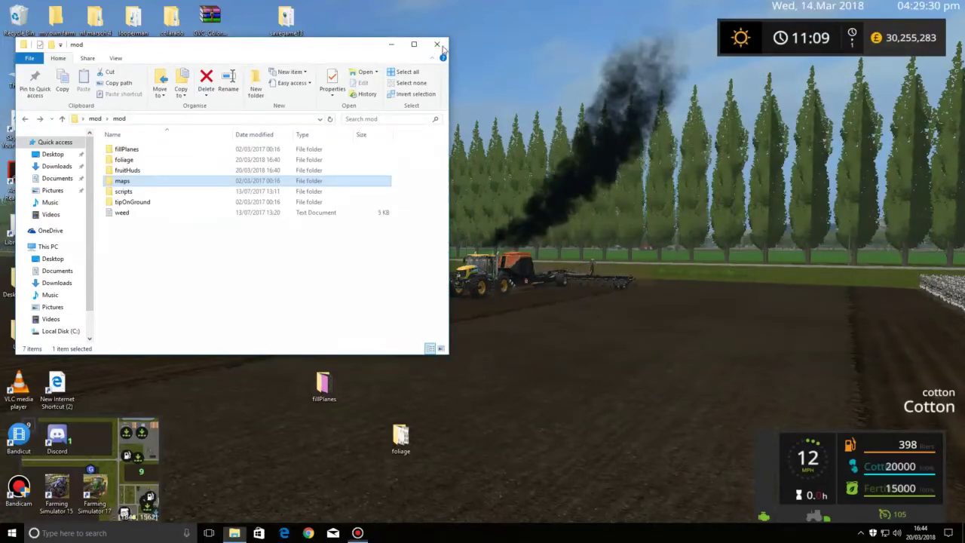
{"action": "left_click", "coordinate": [437, 44]}
Delete the leftover fillPlanes and foliage folders from the desktop
{"action": "left_click_drag", "start_coordinate": [294, 369], "coordinate": [439, 478]}
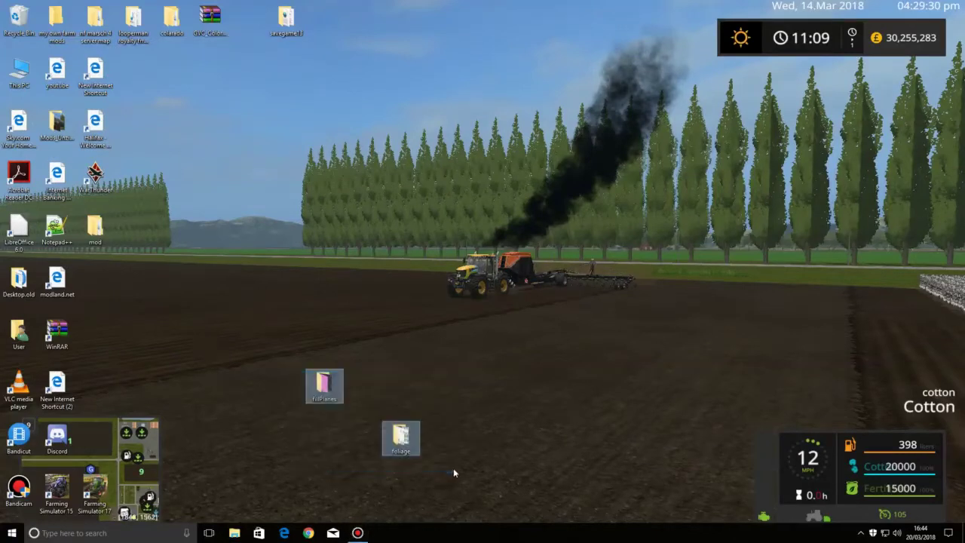
{"action": "right_click", "coordinate": [323, 388]}
{"action": "left_click", "coordinate": [363, 356]}
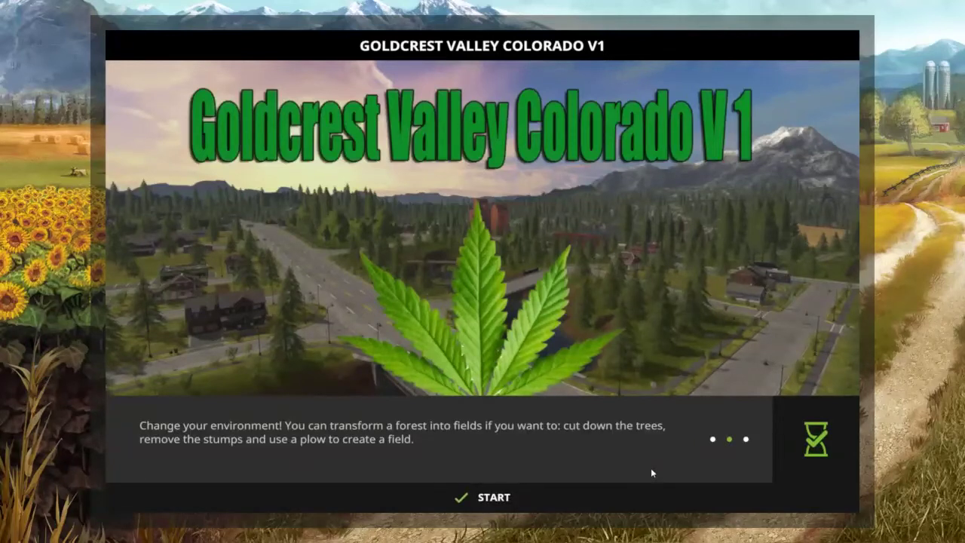
Start the loaded Goldcrest Valley Colorado V1 map in Farming Simulator 17 and walk around the tracked tractor in the yard
{"action": "left_click", "coordinate": [578, 494]}
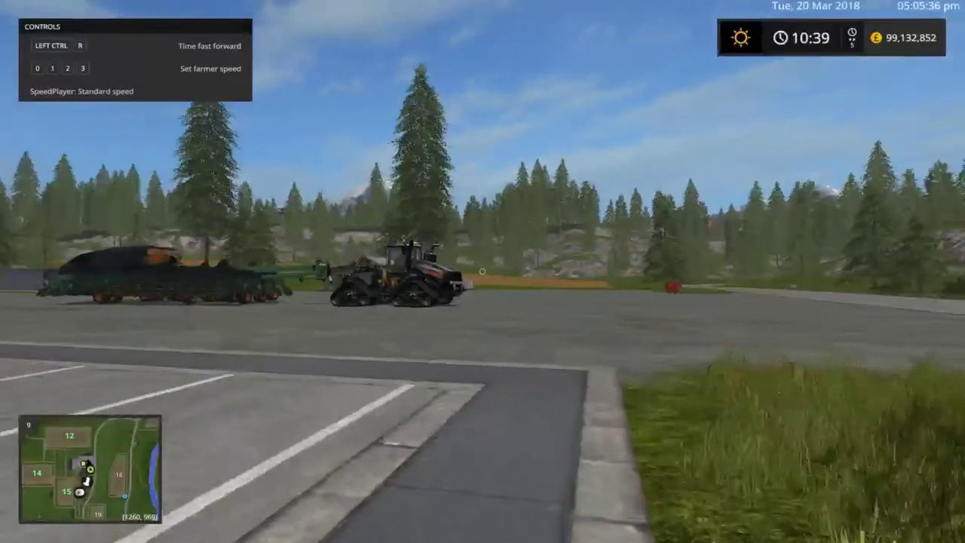
{"action": "key", "text": "w"}
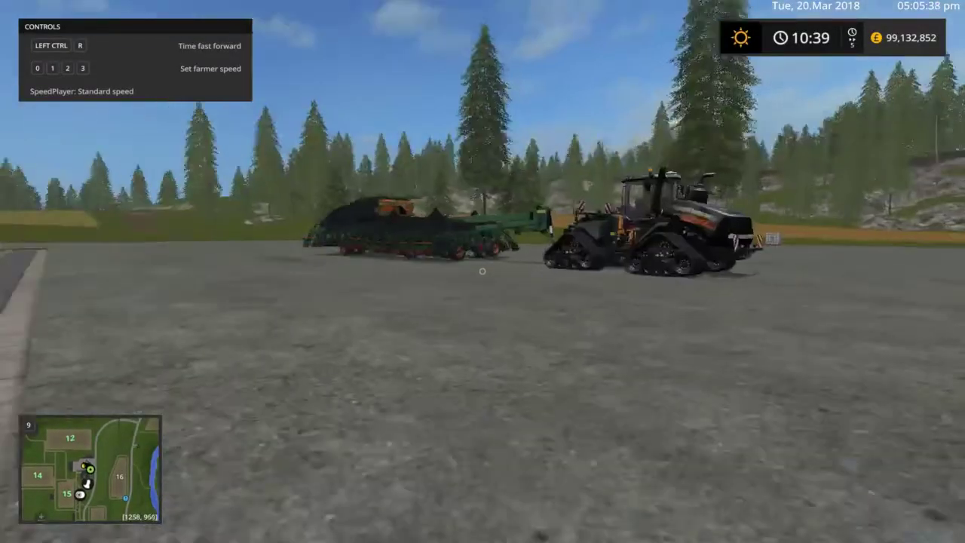
{"action": "key", "text": "w"}
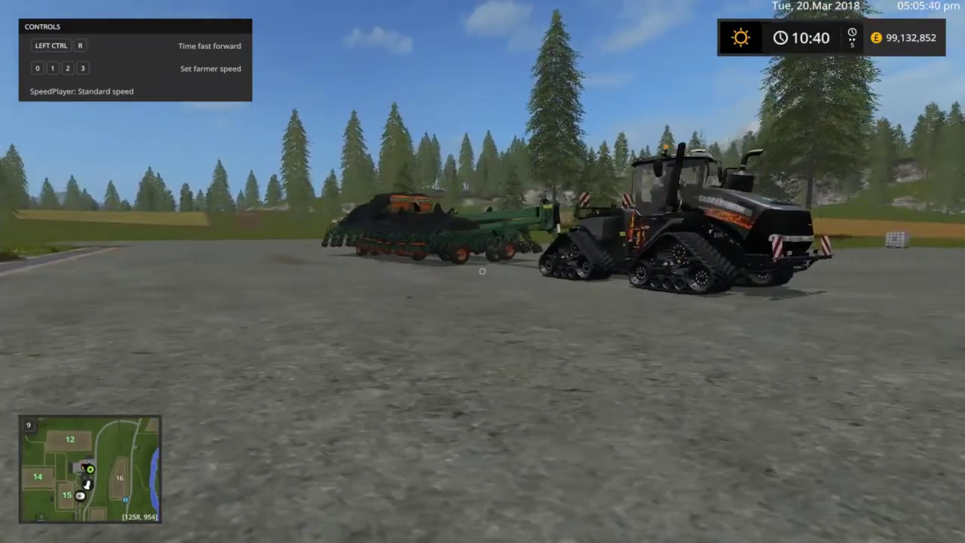
{"action": "key", "text": "w"}
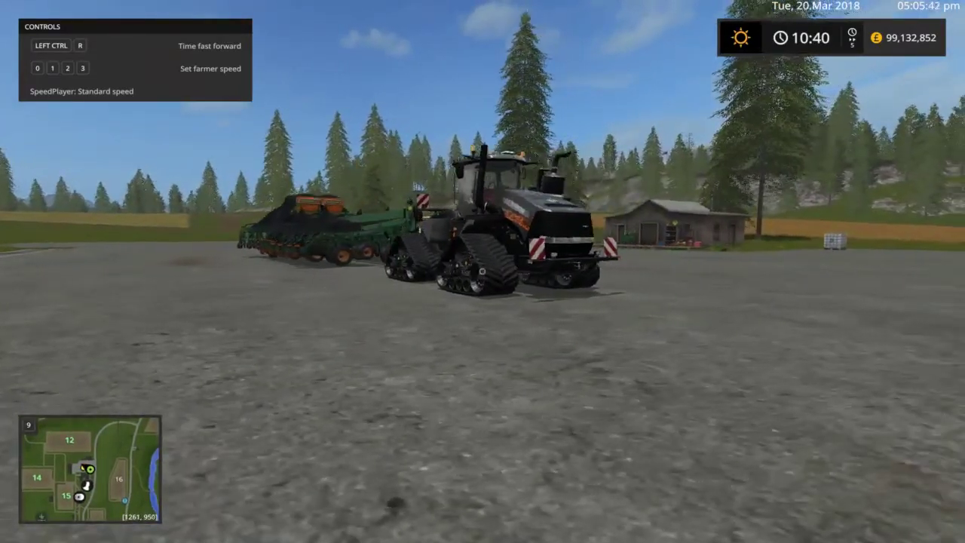
{"action": "key", "text": "w"}
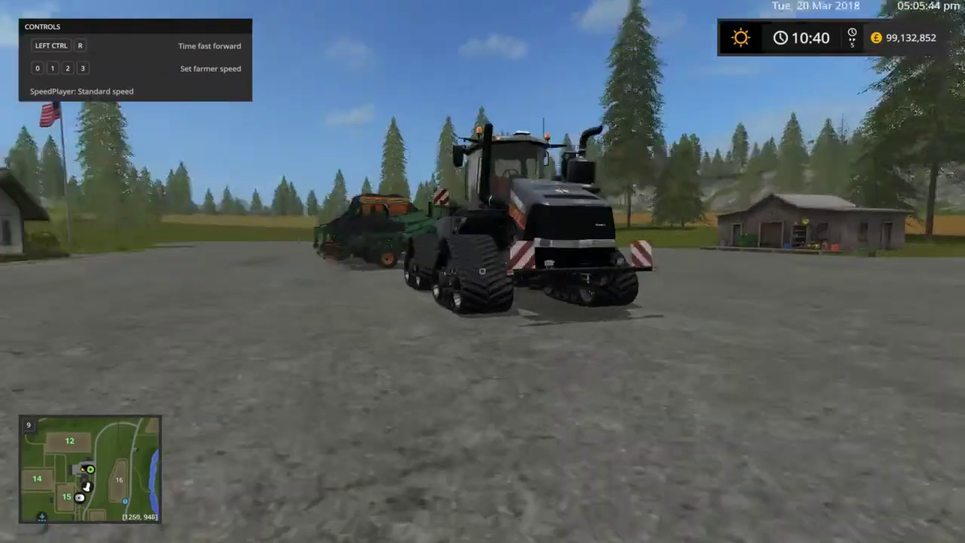
{"action": "key", "text": "w"}
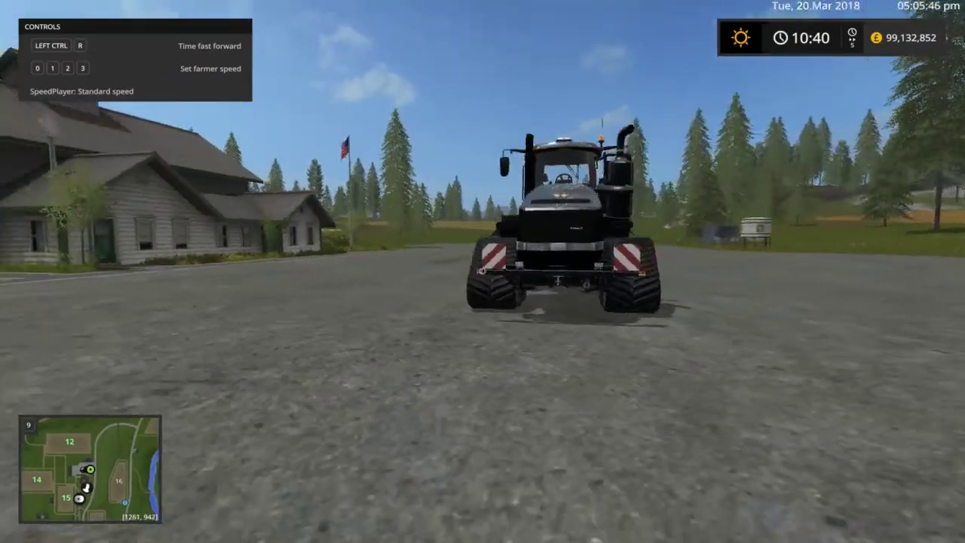
{"action": "key", "text": "w"}
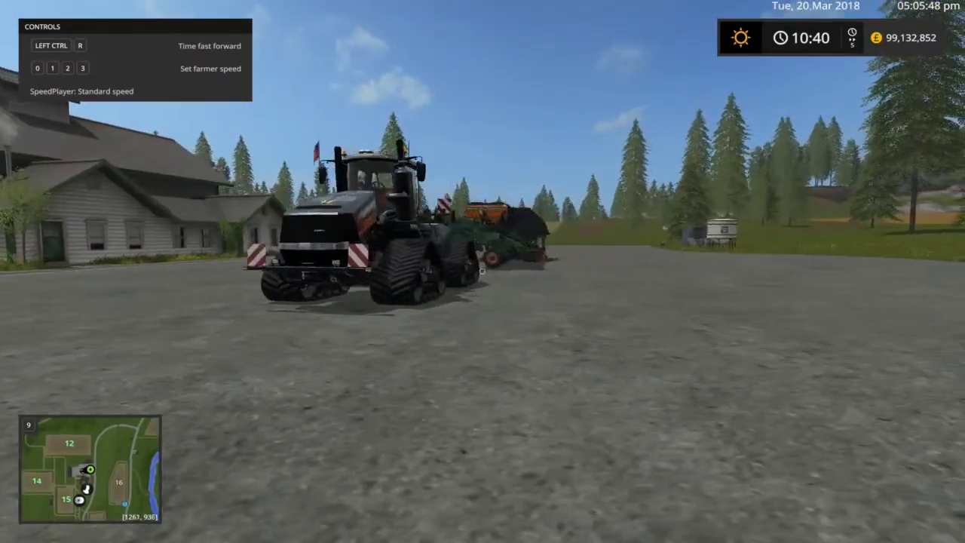
Walk across the yard and over the grass to the edge of the weed crop field
{"action": "key", "text": "w"}
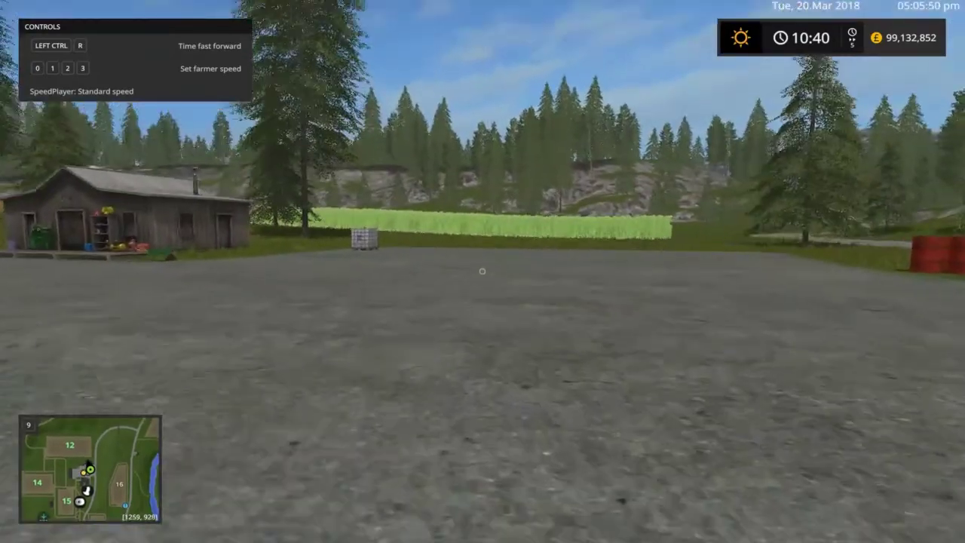
{"action": "key", "text": "w"}
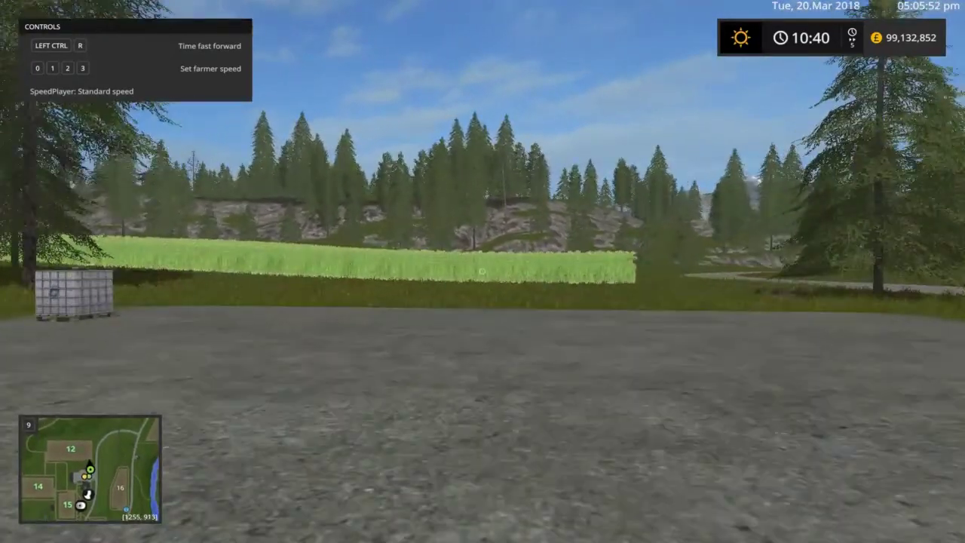
{"action": "key", "text": "w"}
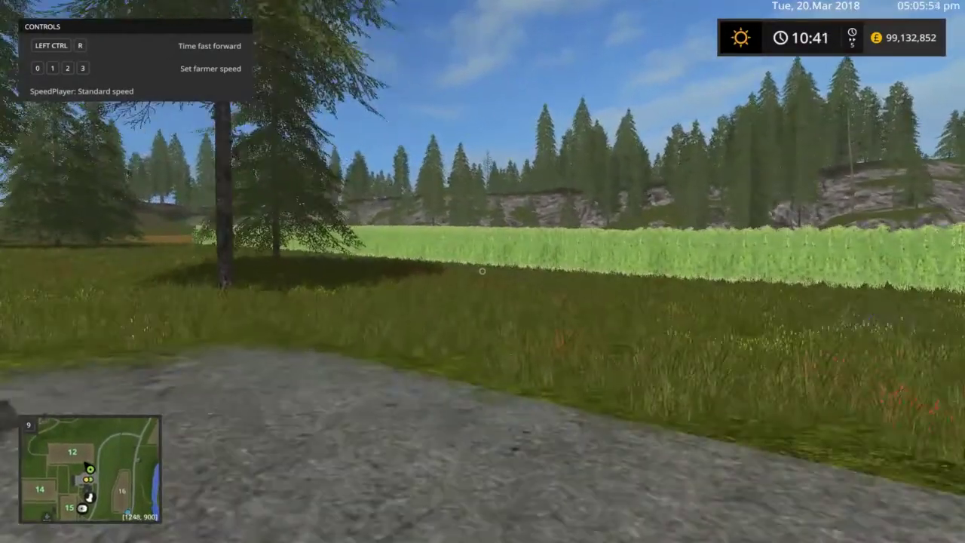
{"action": "key", "text": "w"}
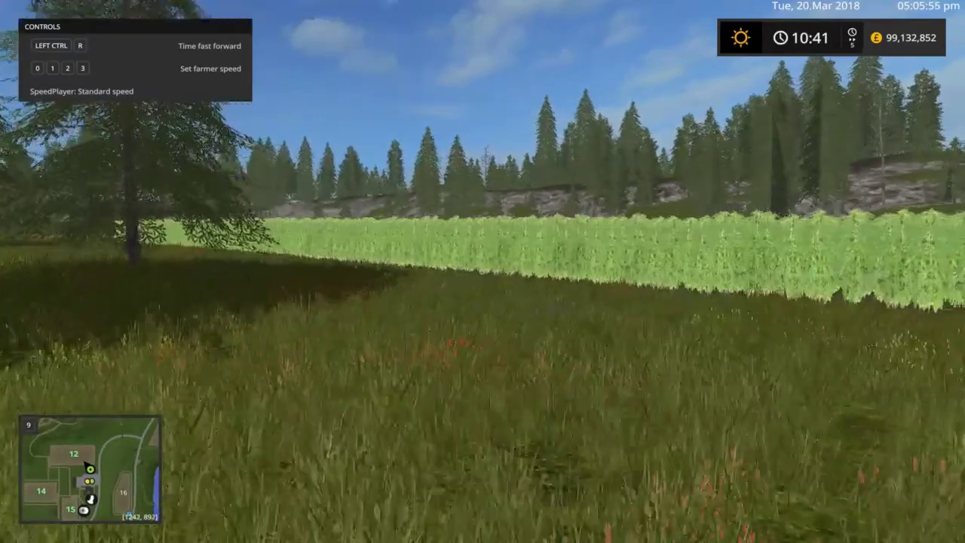
{"action": "key", "text": "w"}
{"action": "key", "text": "w"}
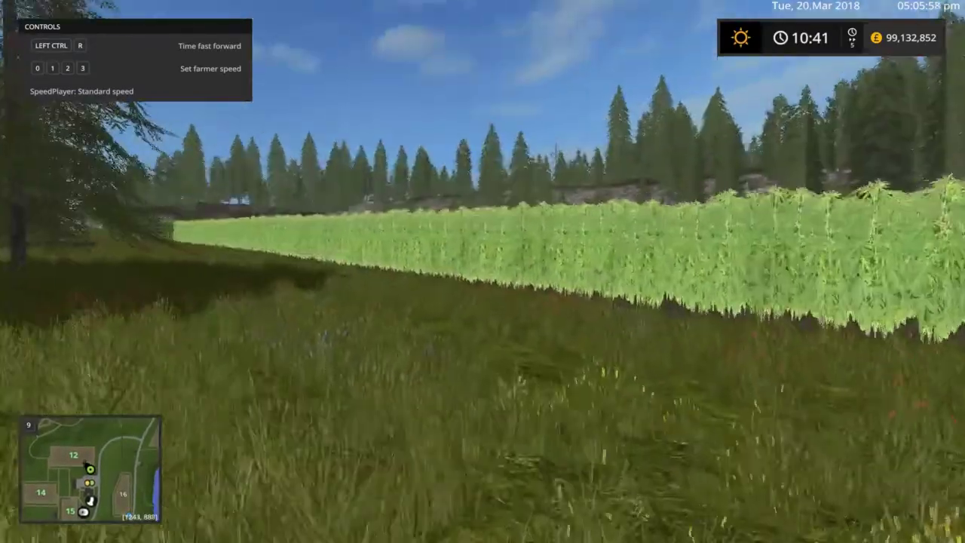
{"action": "key", "text": "w"}
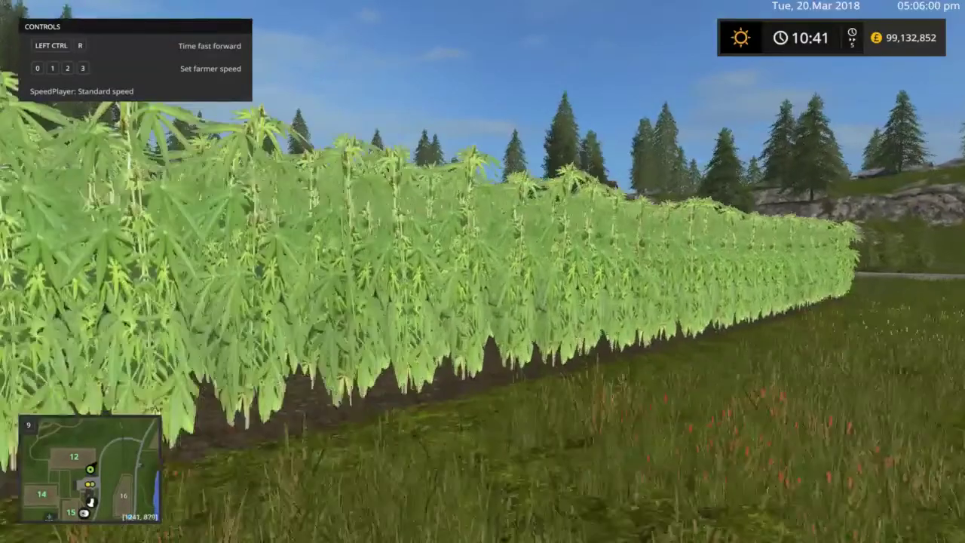
Examine the weed plants and their growth status up close, then back out of the crop
{"action": "key", "text": "s"}
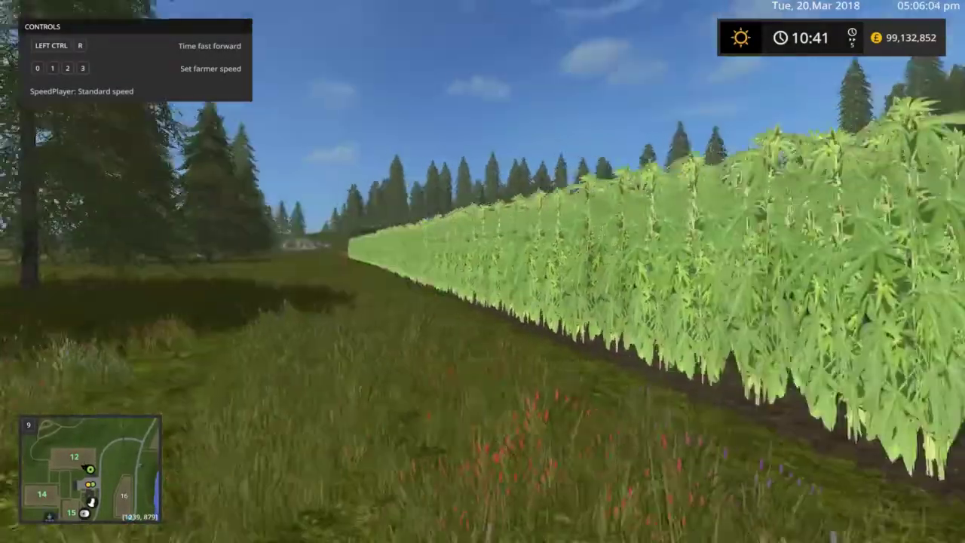
{"action": "key", "text": "w"}
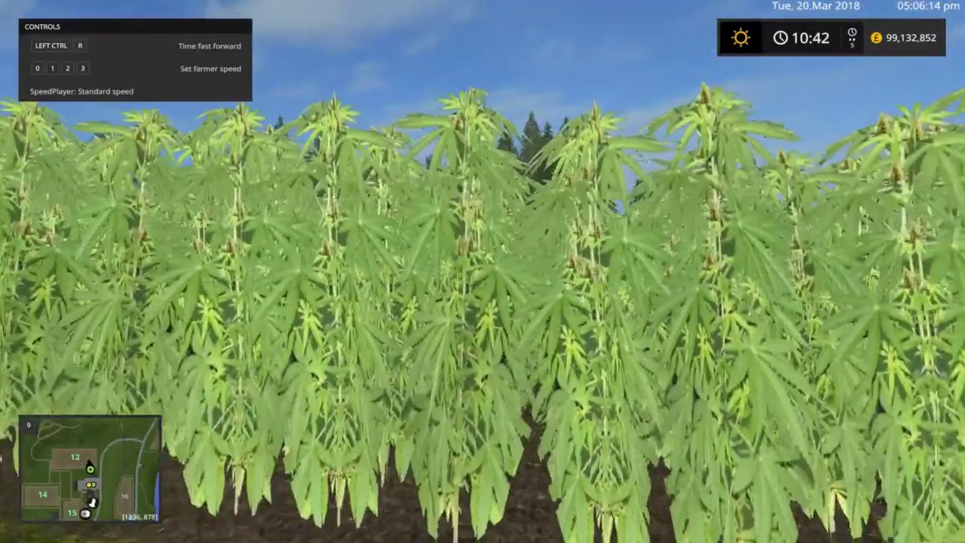
{"action": "key", "text": "w"}
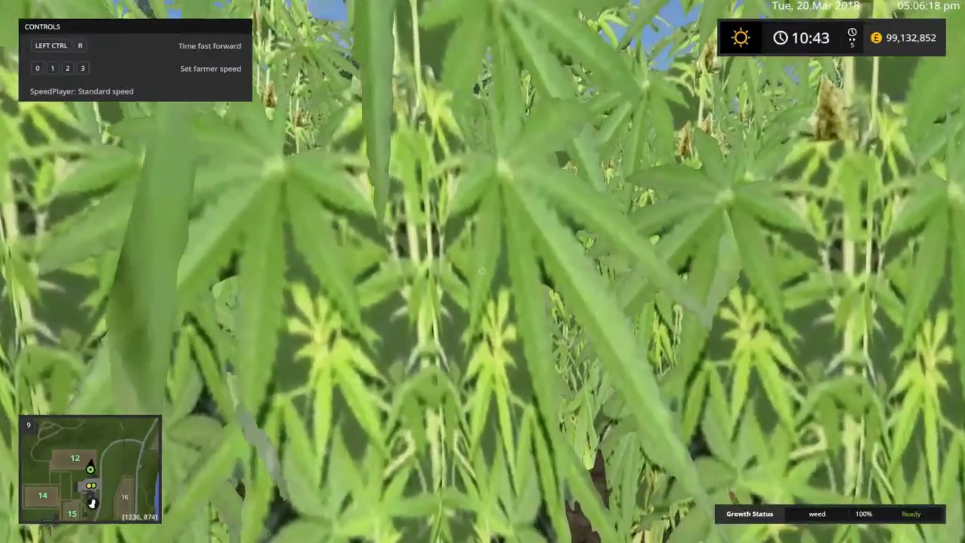
{"action": "key", "text": "s"}
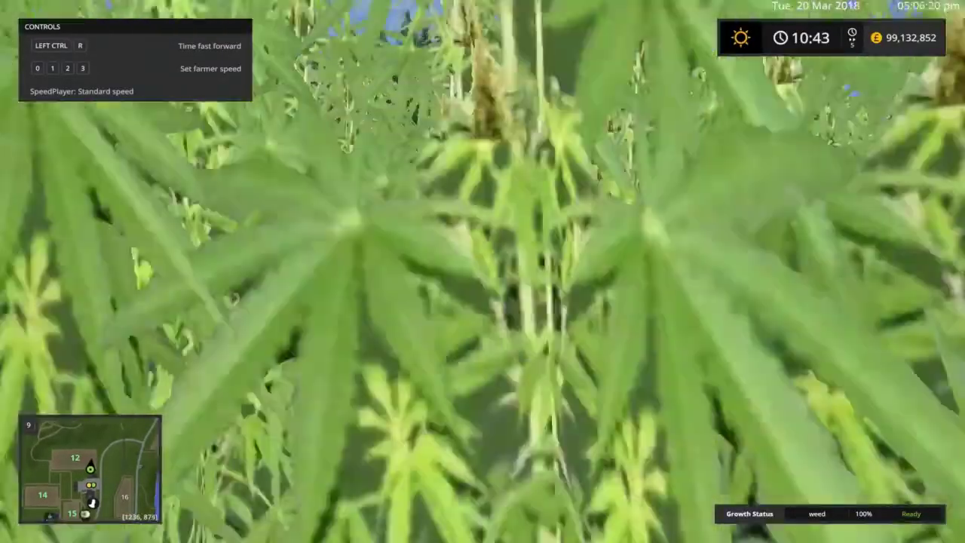
{"action": "key", "text": "s"}
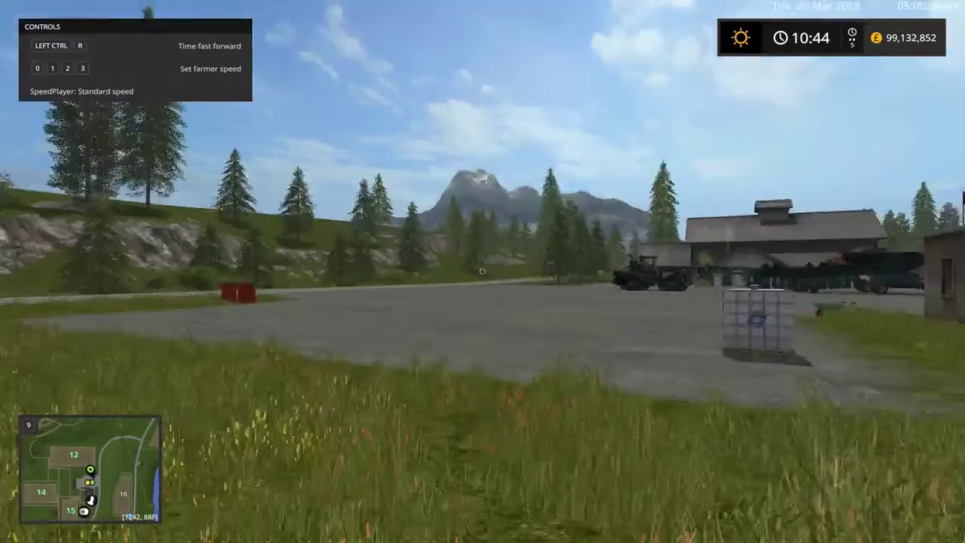
Walk back into the yard toward the tractor and turn to view the weed field beyond the fertilizer tank
{"action": "key", "text": "w"}
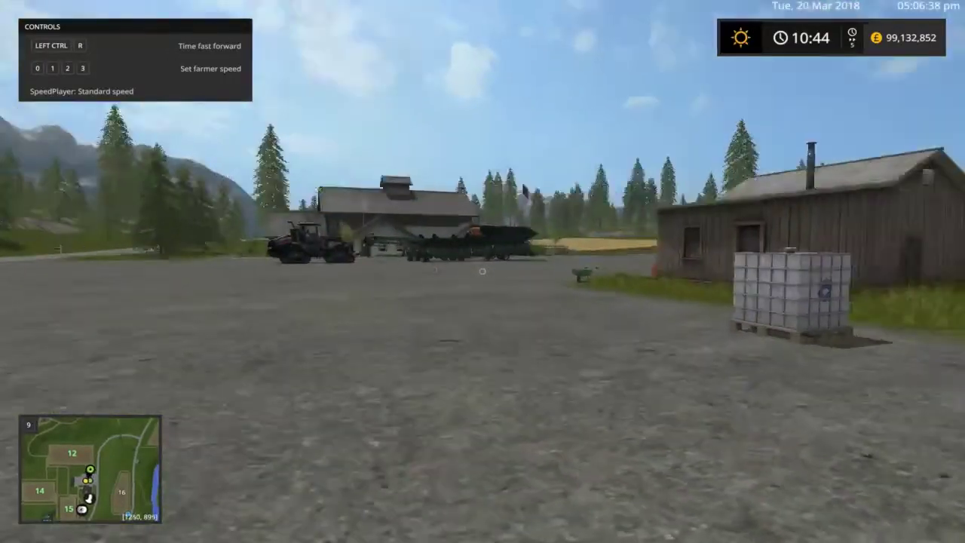
{"action": "key", "text": "w"}
{"action": "key", "text": "w"}
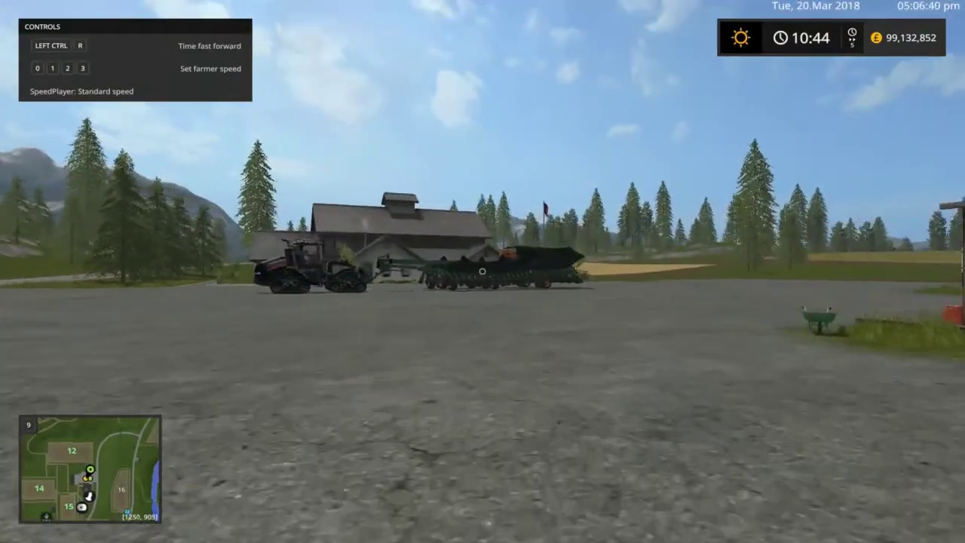
{"action": "key", "text": "s"}
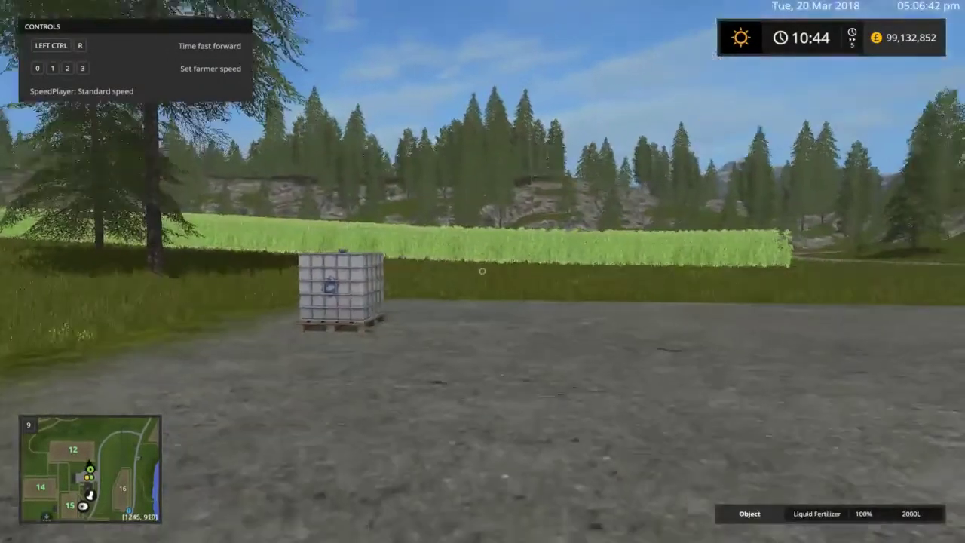